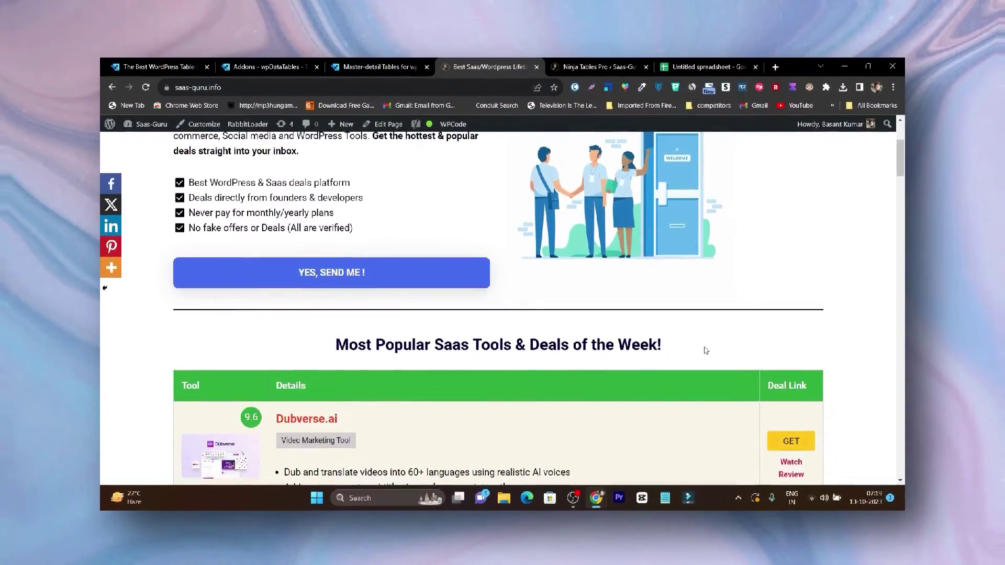
# Scroll through the Saas-Guru SaaS deals page, then switch to the wpdatatables.com tab.
pyautogui.scroll(-3, 706, 345)
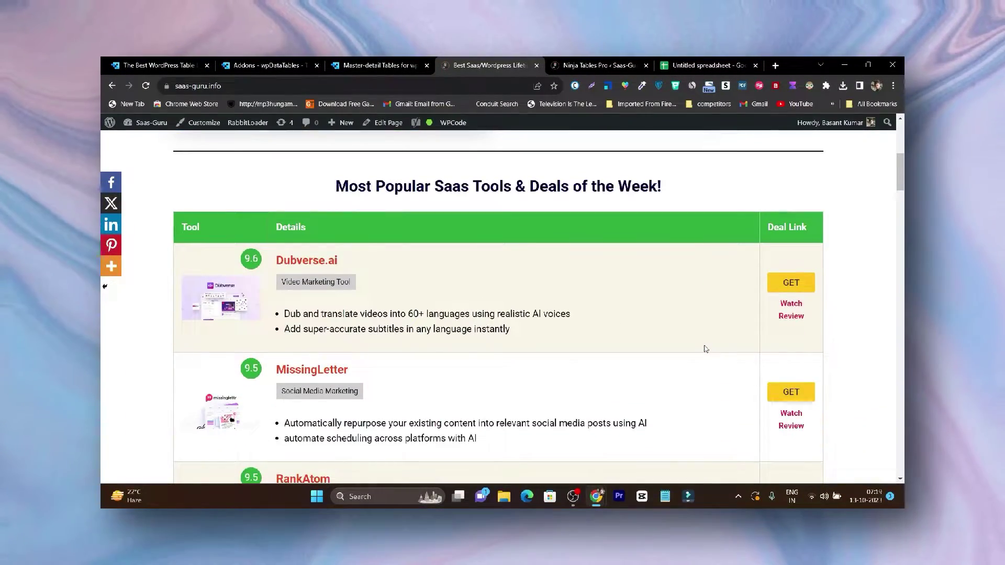
pyautogui.scroll(-15, 706, 348)
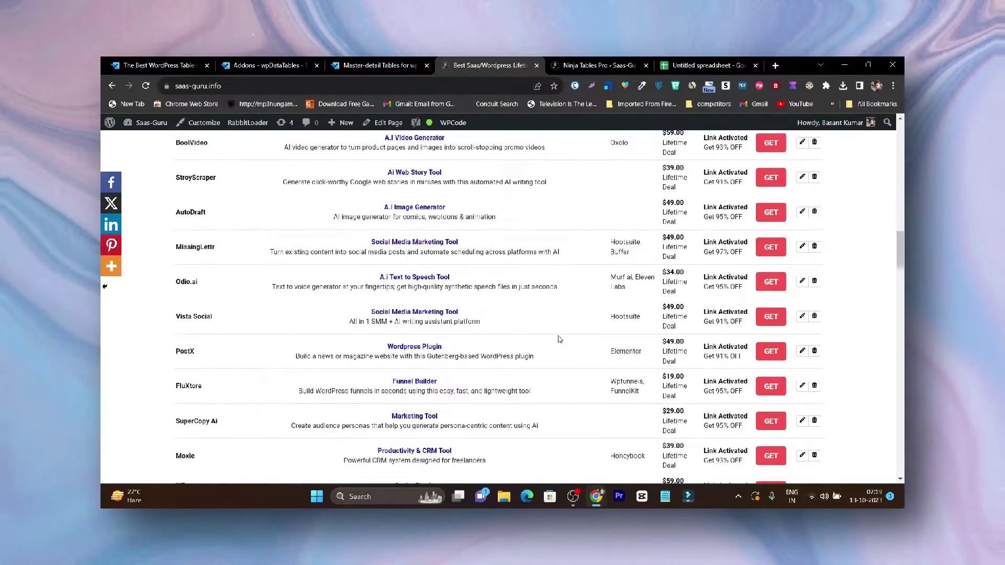
pyautogui.scroll(3, 514, 333)
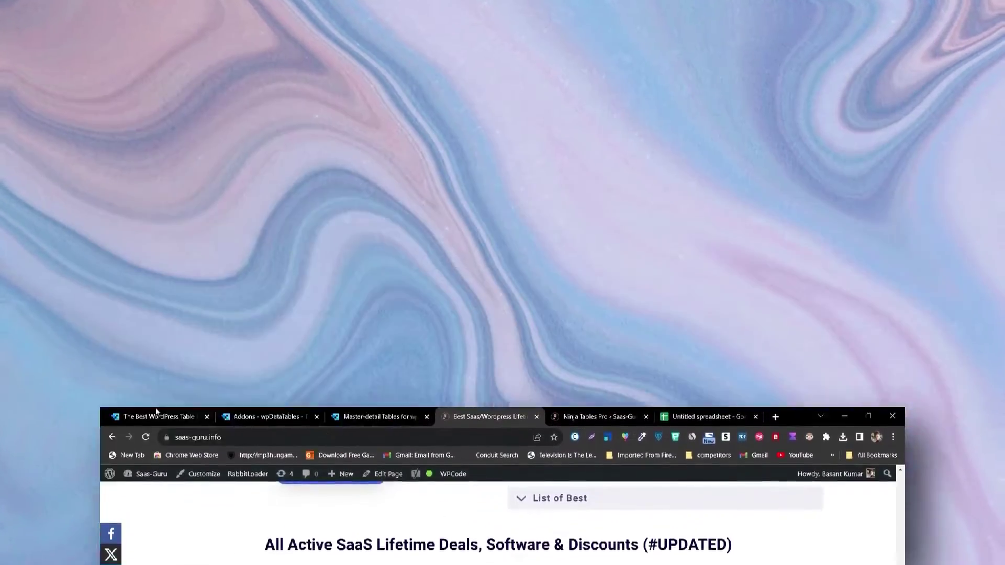
pyautogui.click(118, 51)
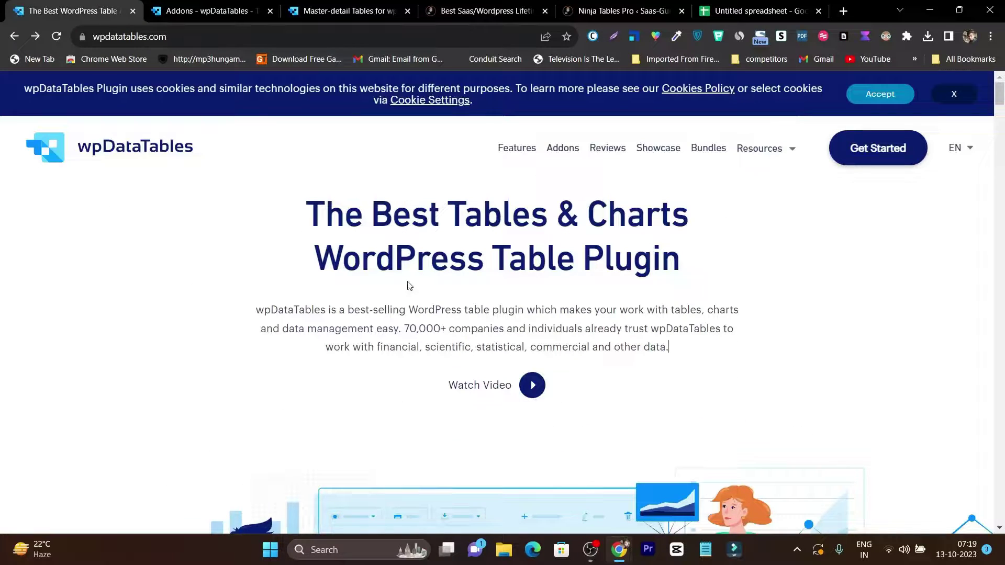
# Scroll the wpDataTables homepage down to the Premier league table example.
pyautogui.scroll(-8, 409, 285)
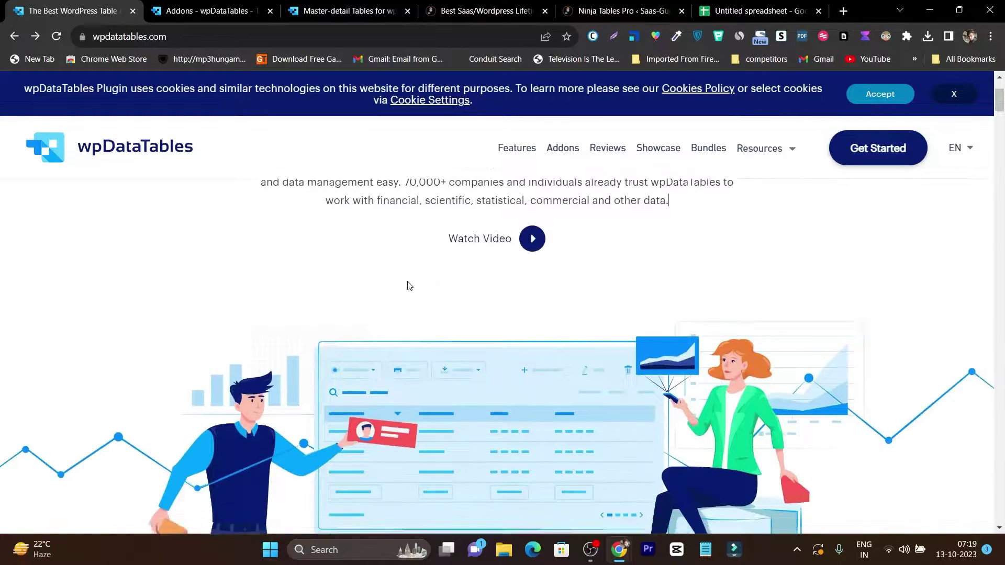
pyautogui.scroll(-6, 409, 286)
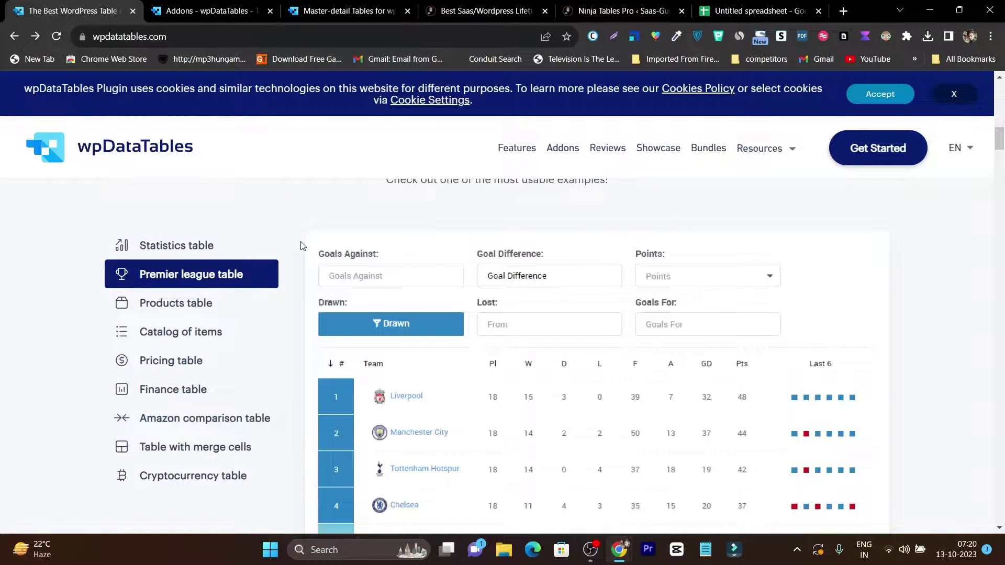
# View the Products, Catalog of items, Pricing and Finance table examples in turn.
pyautogui.scroll(-1, 301, 247)
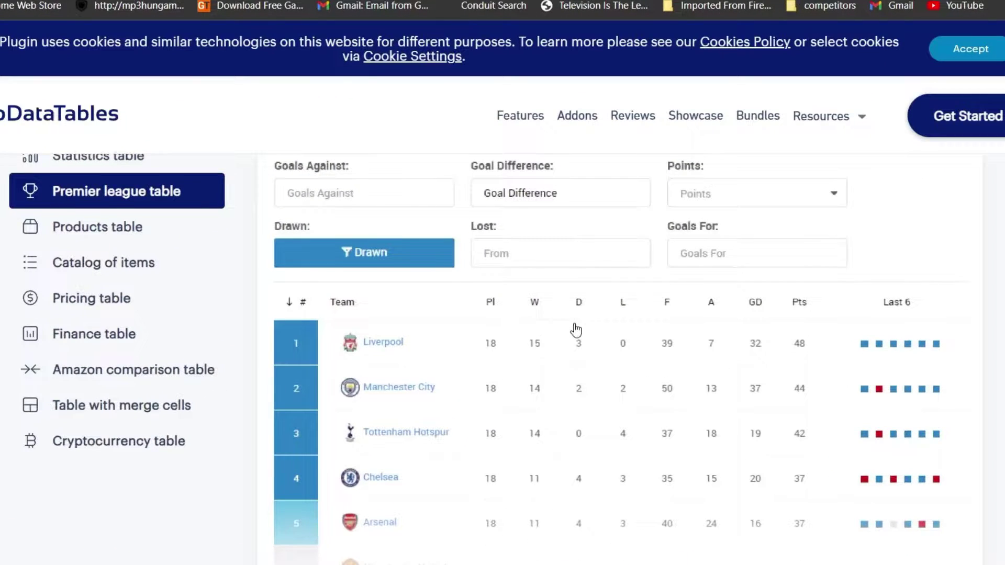
pyautogui.scroll(3, 576, 329)
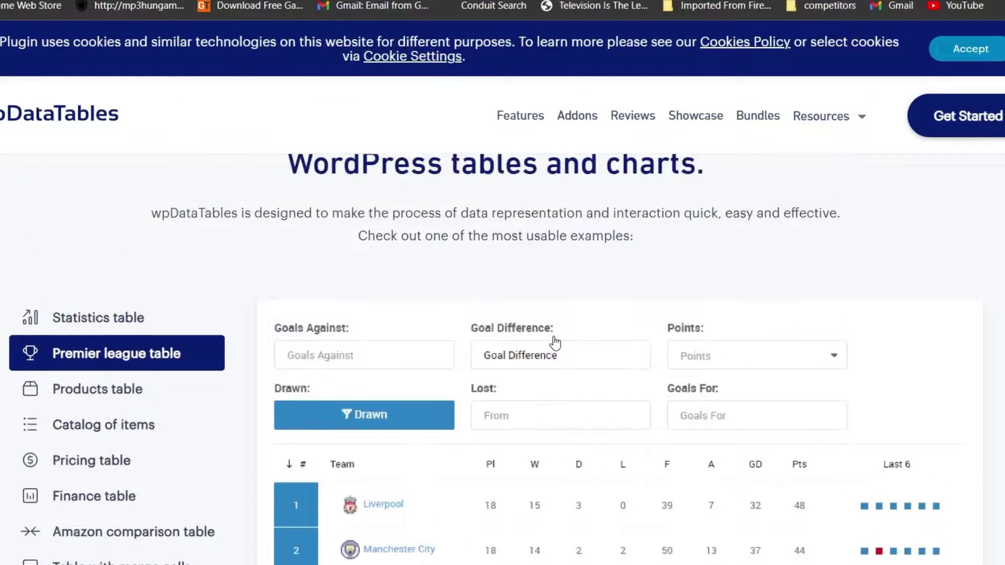
pyautogui.scroll(-1, 553, 340)
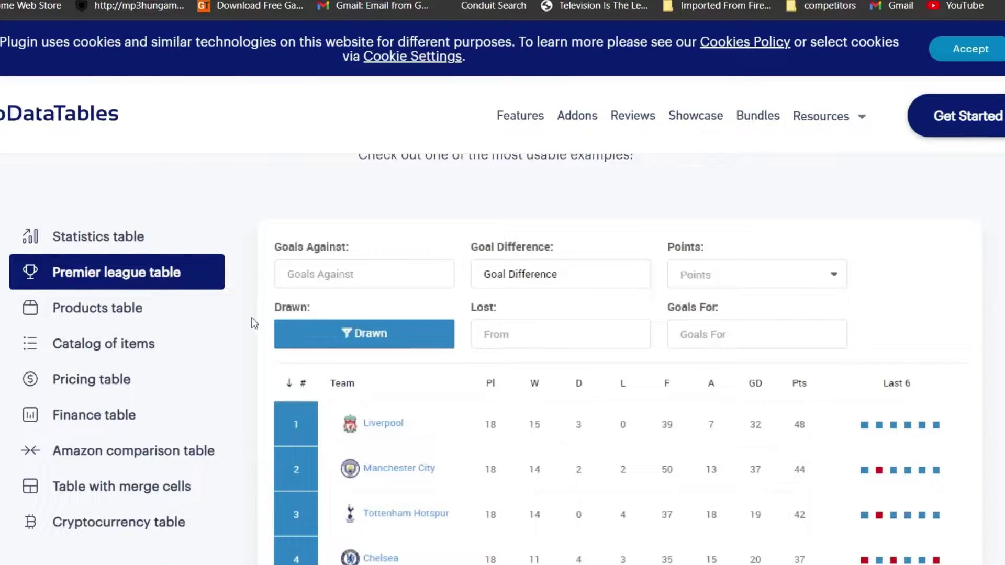
pyautogui.click(168, 322)
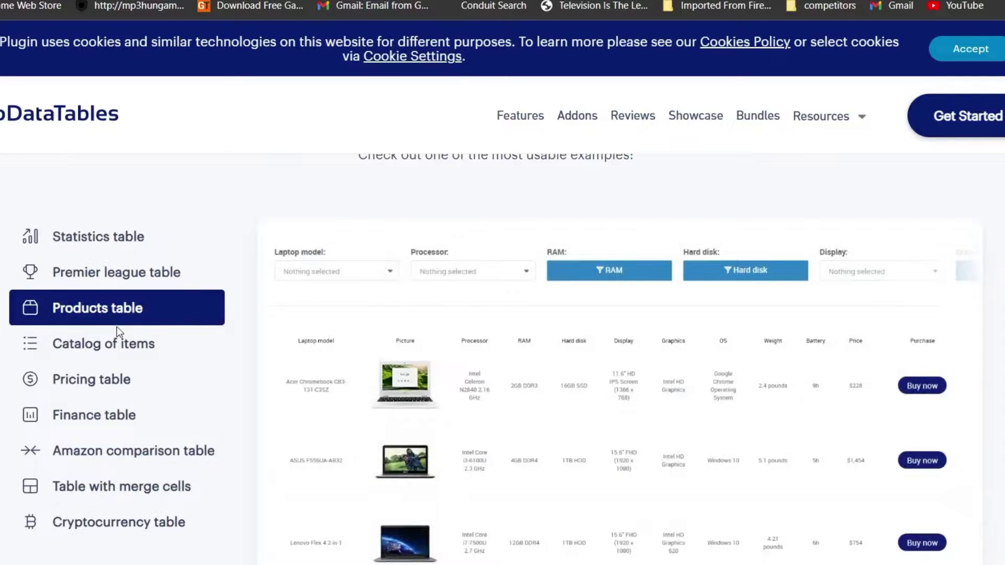
pyautogui.scroll(-1, 601, 349)
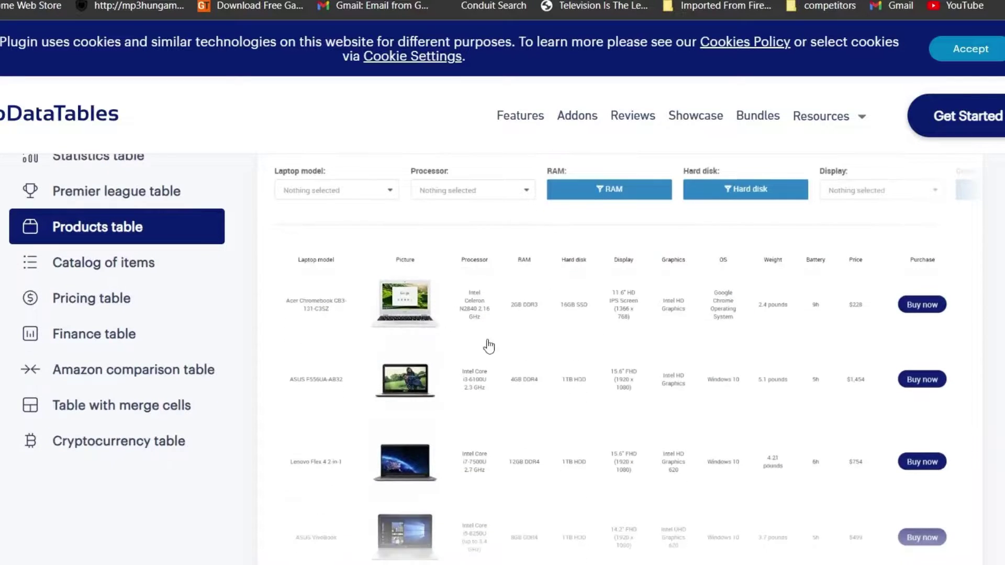
pyautogui.click(123, 272)
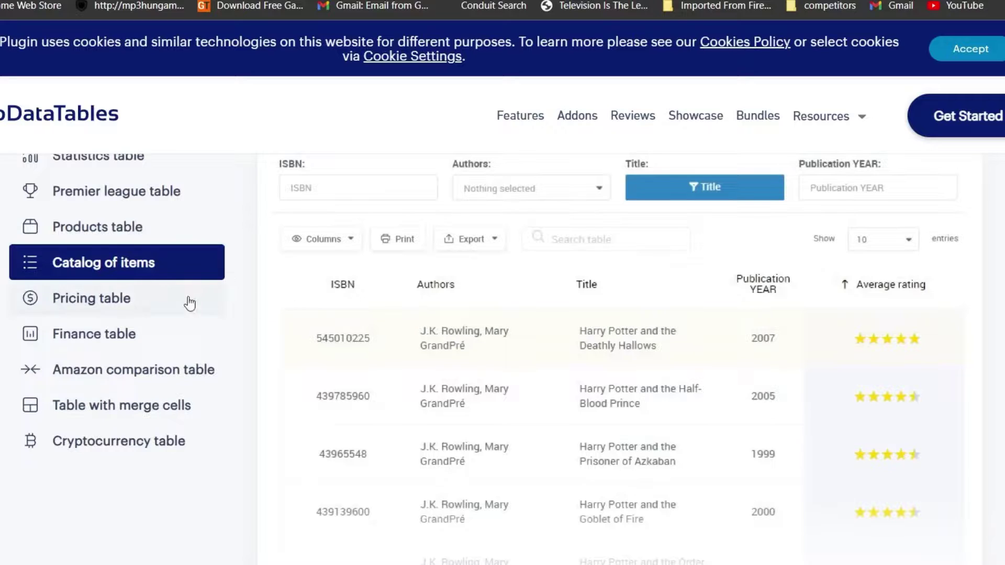
pyautogui.click(133, 302)
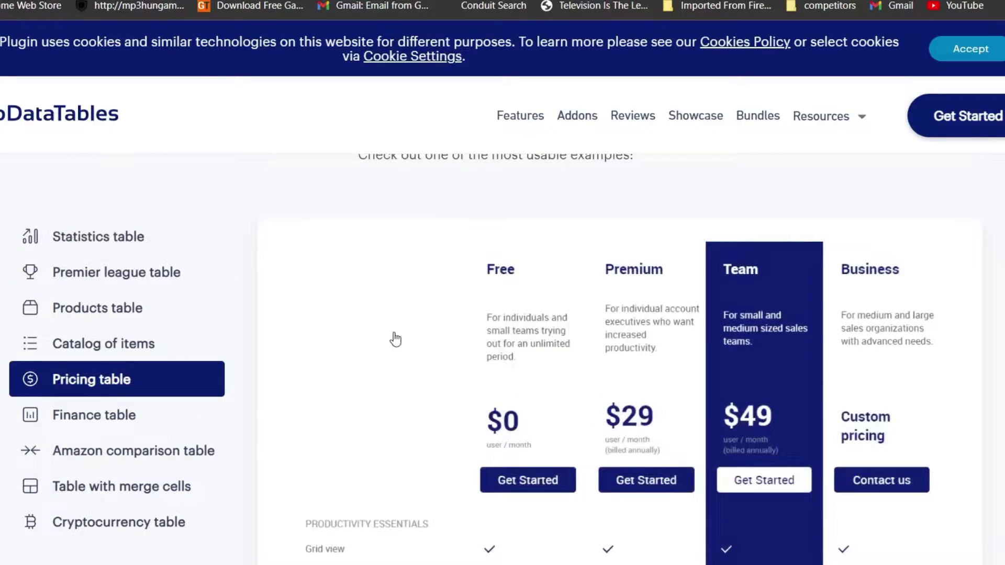
pyautogui.click(86, 345)
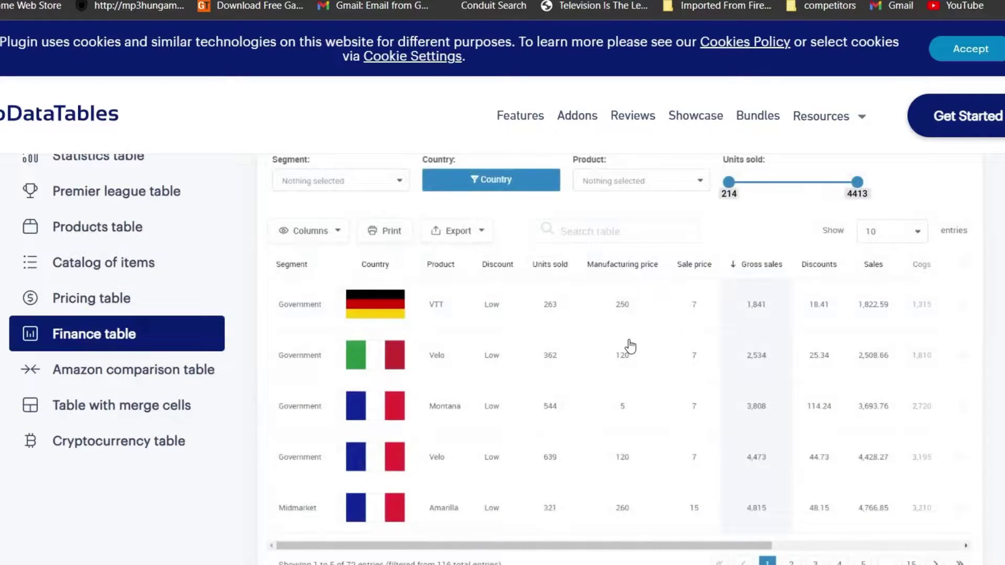
# View the Amazon comparison, Table with merge cells and Cryptocurrency table examples.
pyautogui.scroll(2, 518, 293)
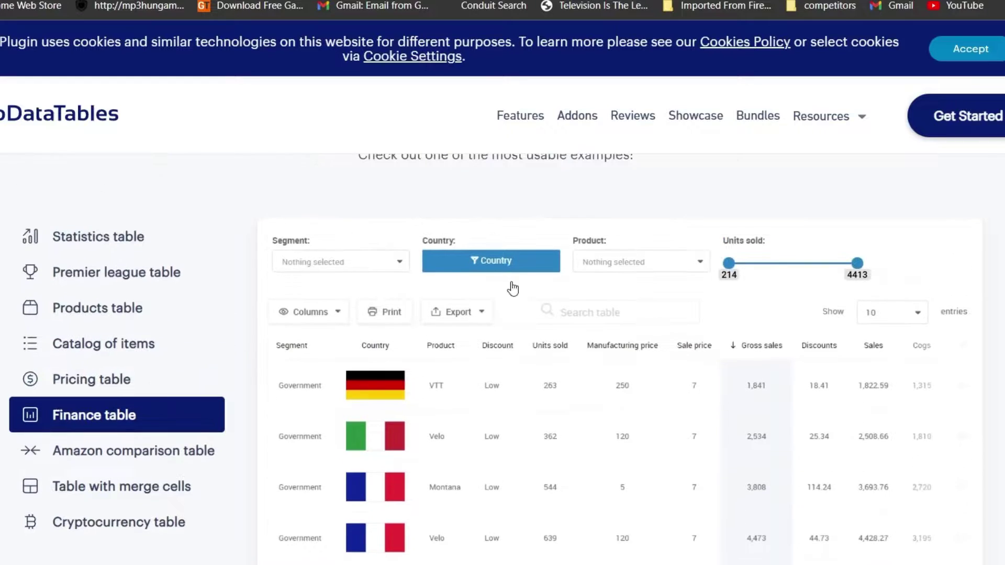
pyautogui.scroll(-3, 495, 347)
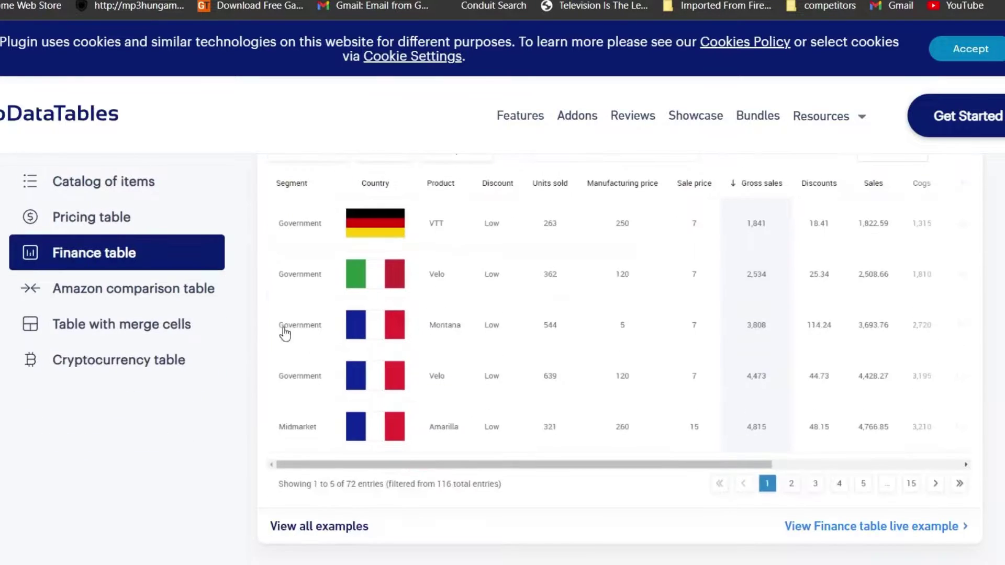
pyautogui.click(179, 292)
pyautogui.scroll(5, 641, 283)
pyautogui.scroll(-6, 642, 282)
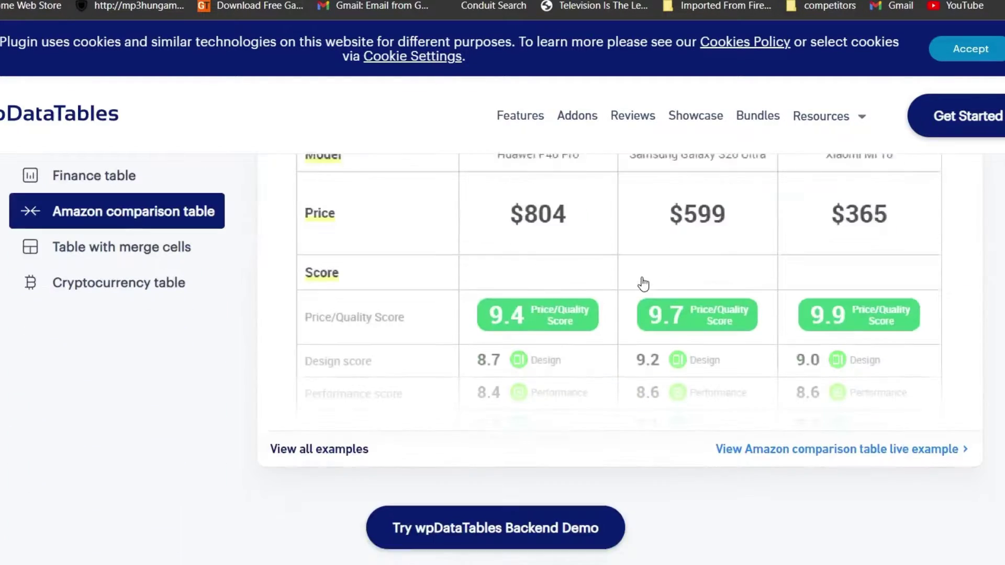
pyautogui.click(133, 249)
pyautogui.scroll(4, 563, 325)
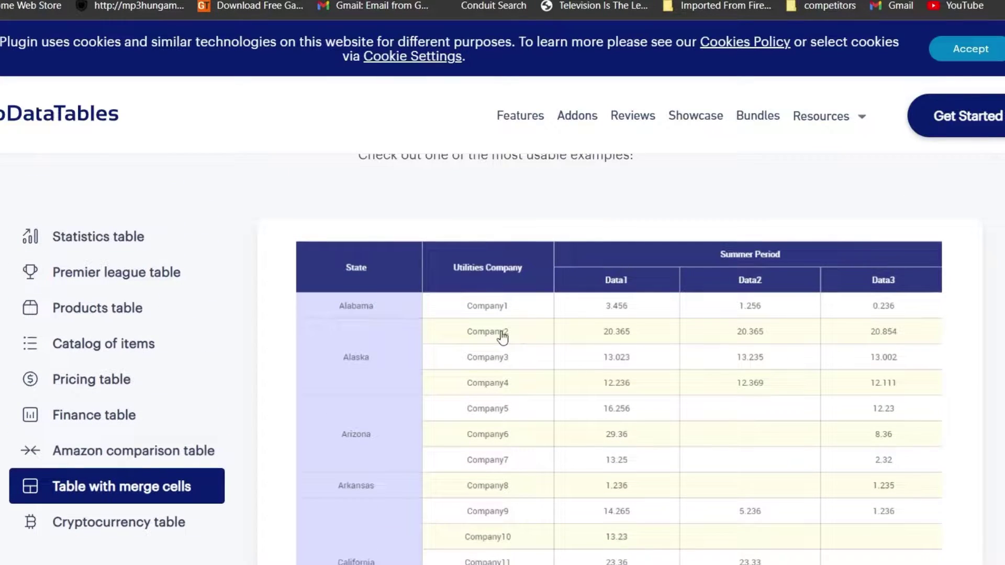
pyautogui.scroll(-2, 503, 335)
pyautogui.click(126, 449)
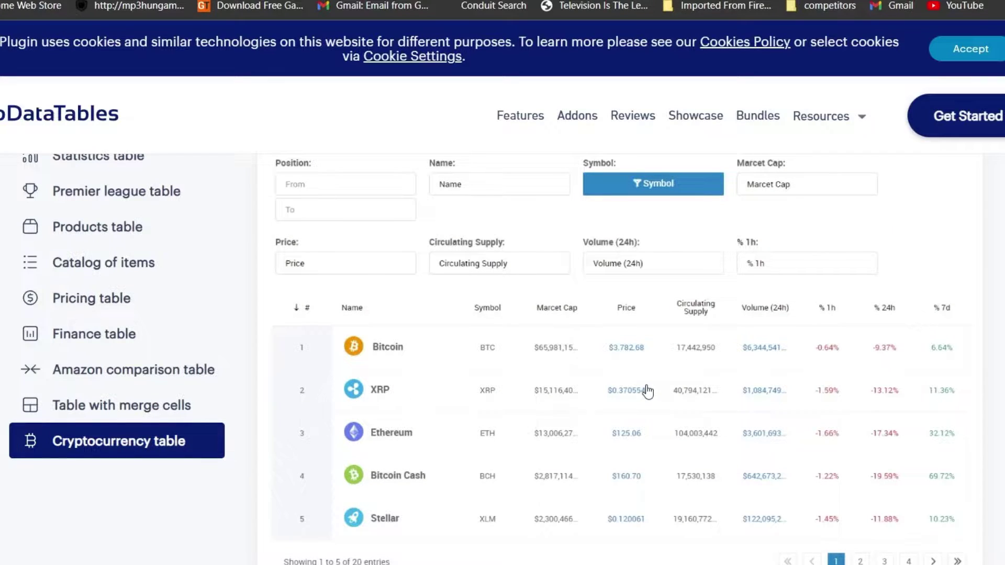
pyautogui.scroll(2, 647, 392)
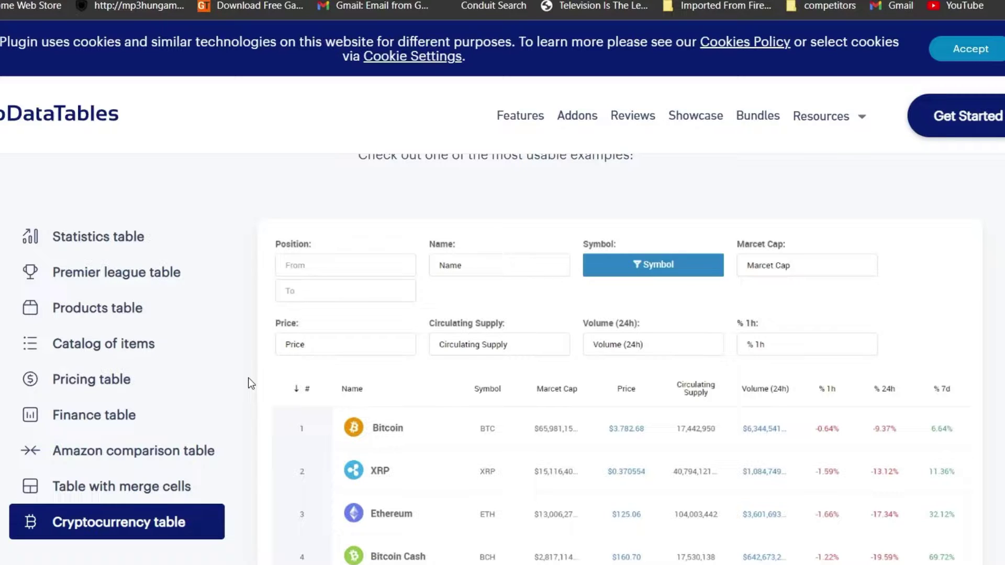
pyautogui.scroll(-3, 248, 379)
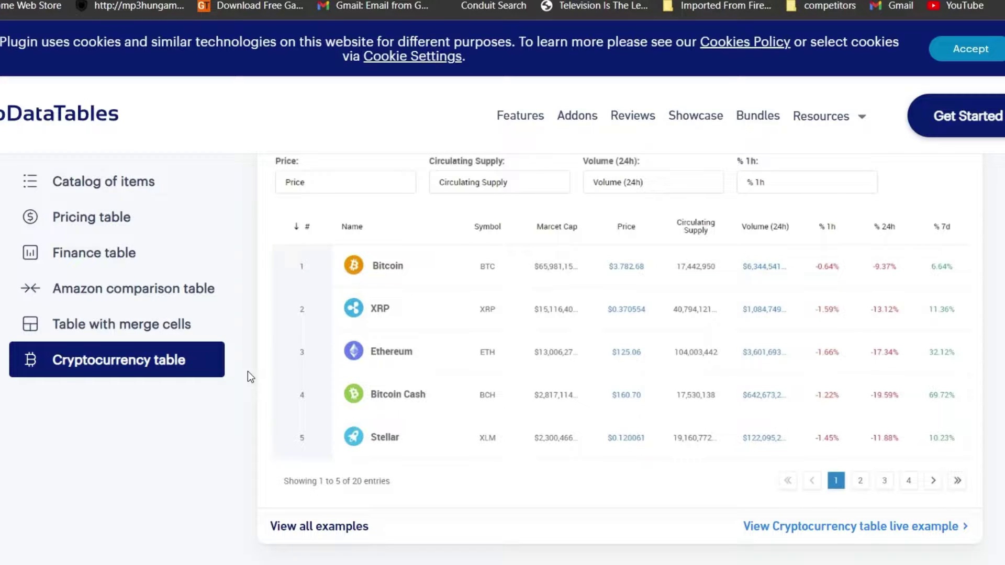
pyautogui.scroll(6, 258, 364)
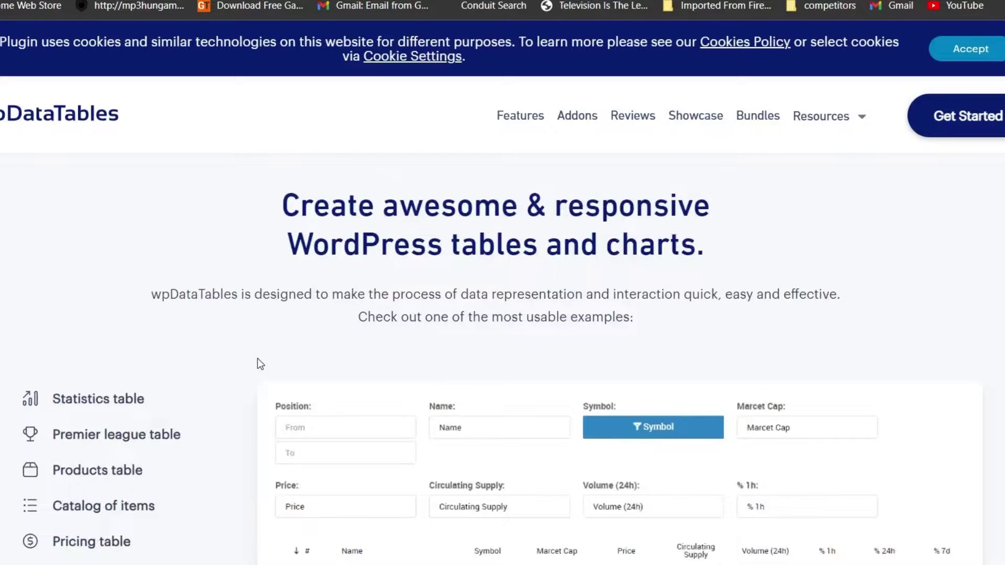
pyautogui.scroll(-3, 260, 364)
# Check the Ninja Tables Pro admin and SaaS deals page, then switch to the Master-Detail Tables docs.
pyautogui.click(618, 11)
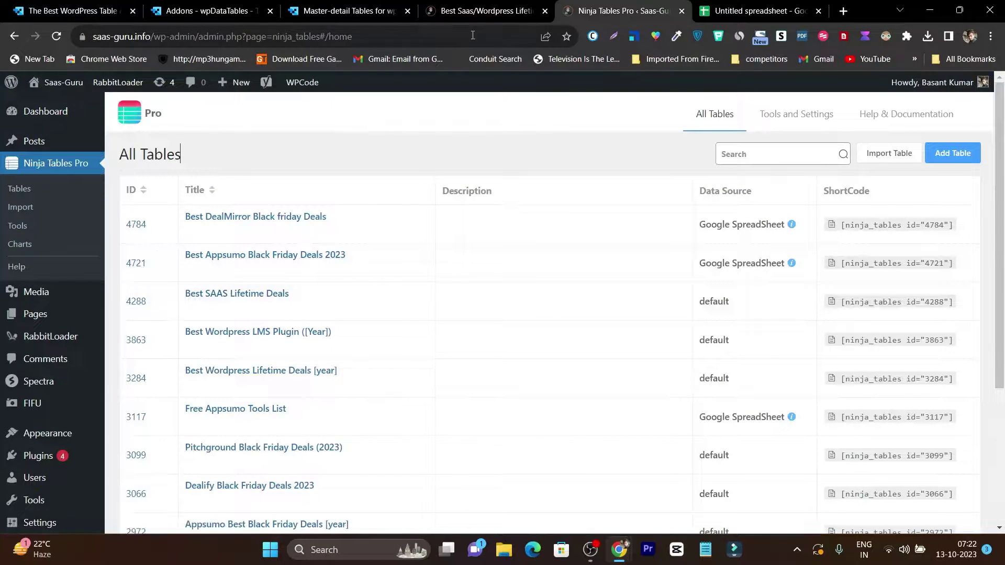
pyautogui.click(486, 11)
pyautogui.scroll(10, 520, 373)
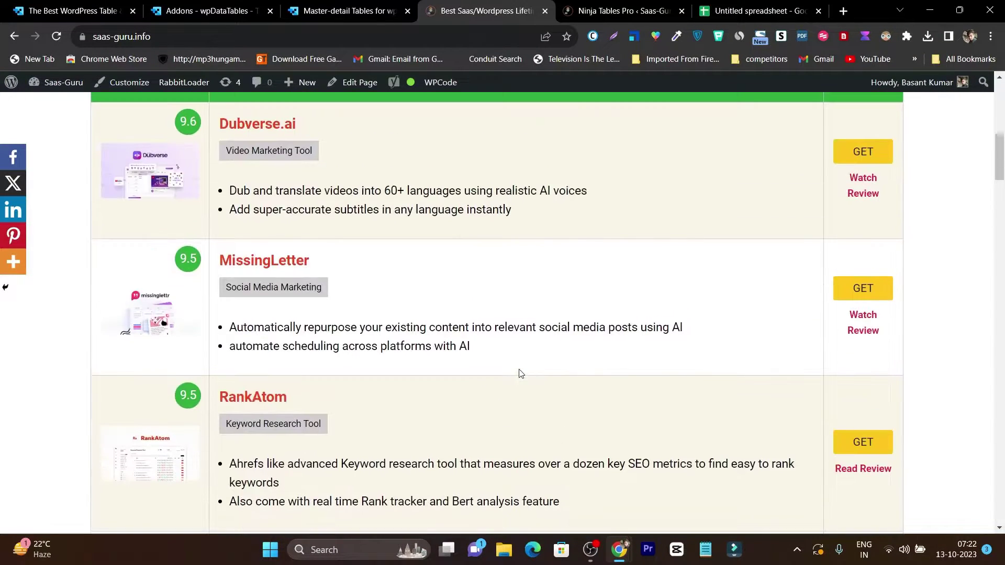
pyautogui.scroll(3, 521, 373)
pyautogui.scroll(-10, 519, 375)
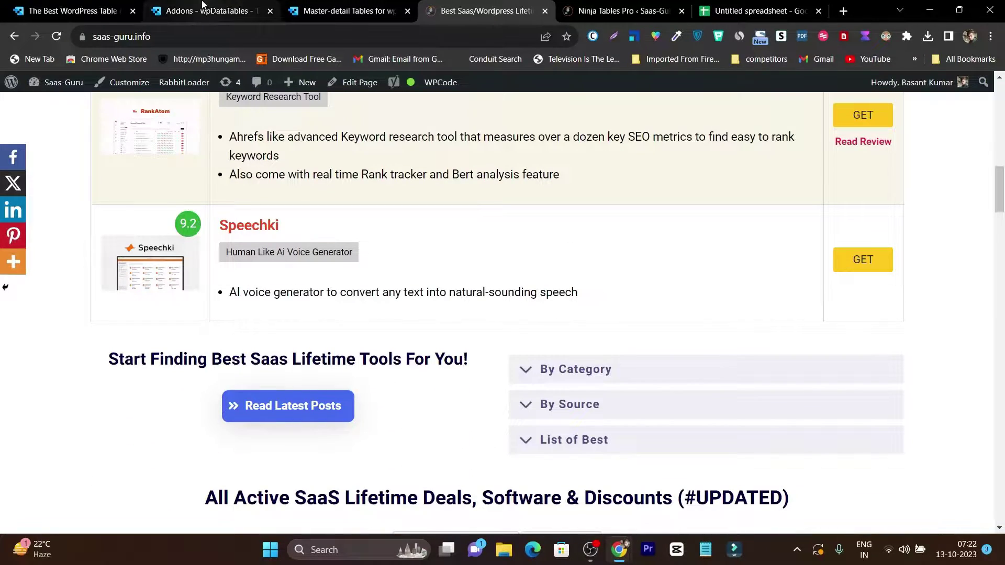
pyautogui.click(348, 10)
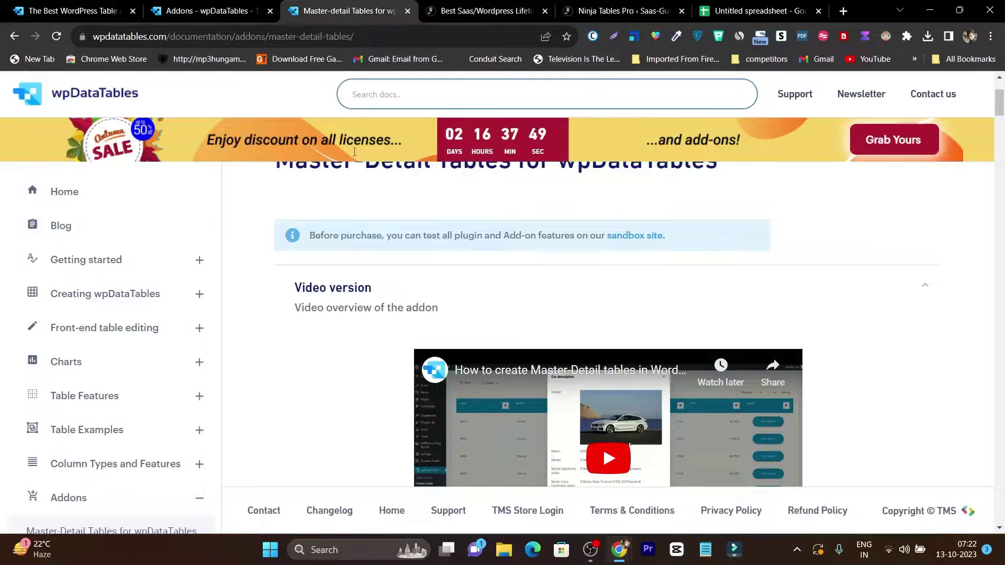
# Flip through the Addons, cryptocurrency example and documentation tabs, then open the sandbox's Browse Tables list.
pyautogui.click(219, 6)
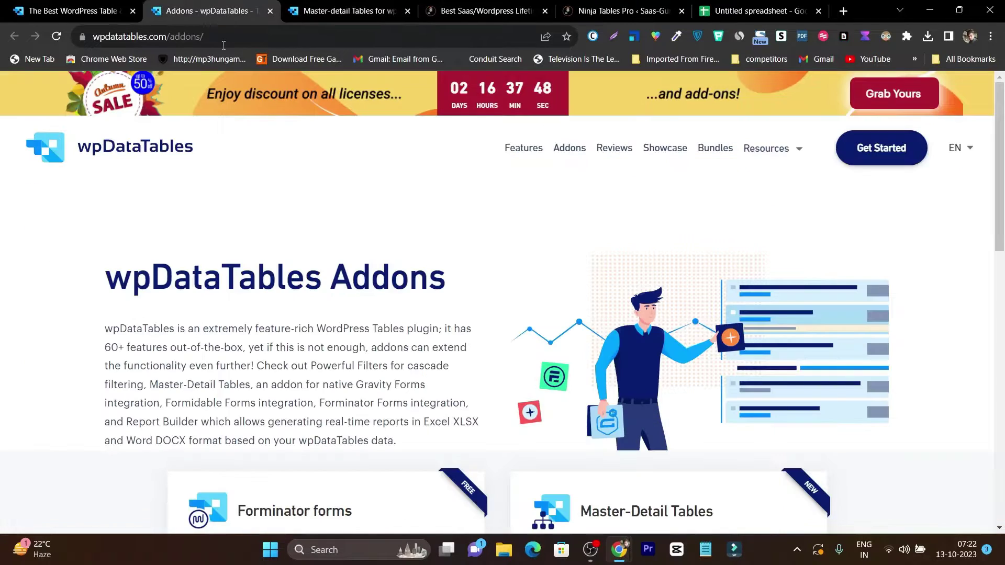
pyautogui.click(25, 11)
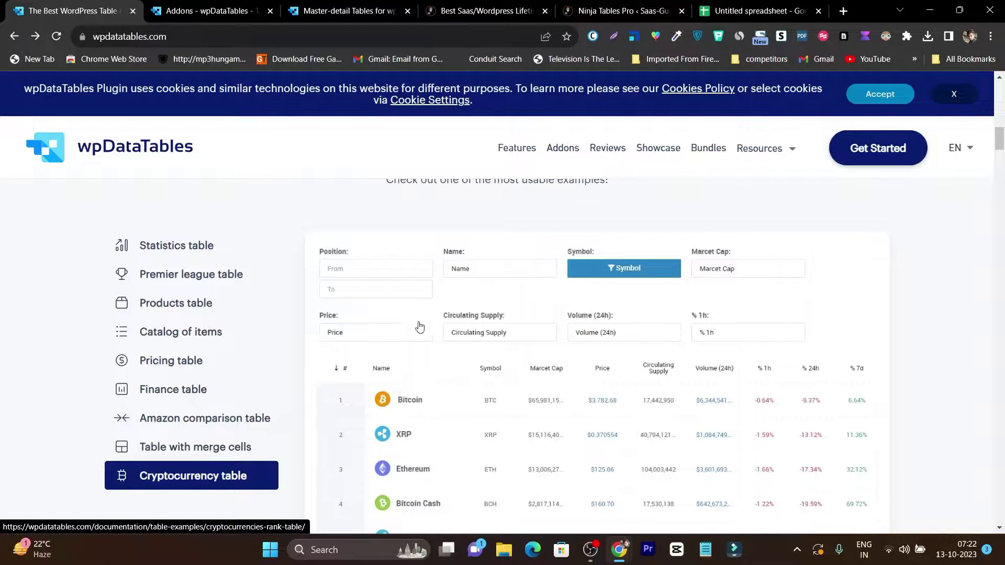
pyautogui.click(190, 8)
pyautogui.hotkey('ctrl', 'Tab')
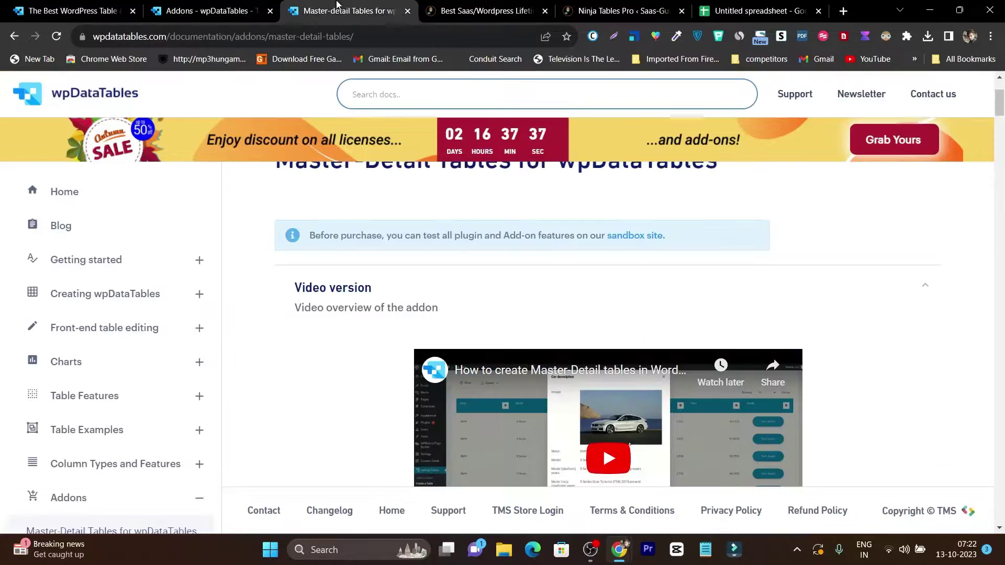
pyautogui.scroll(3, 233, 216)
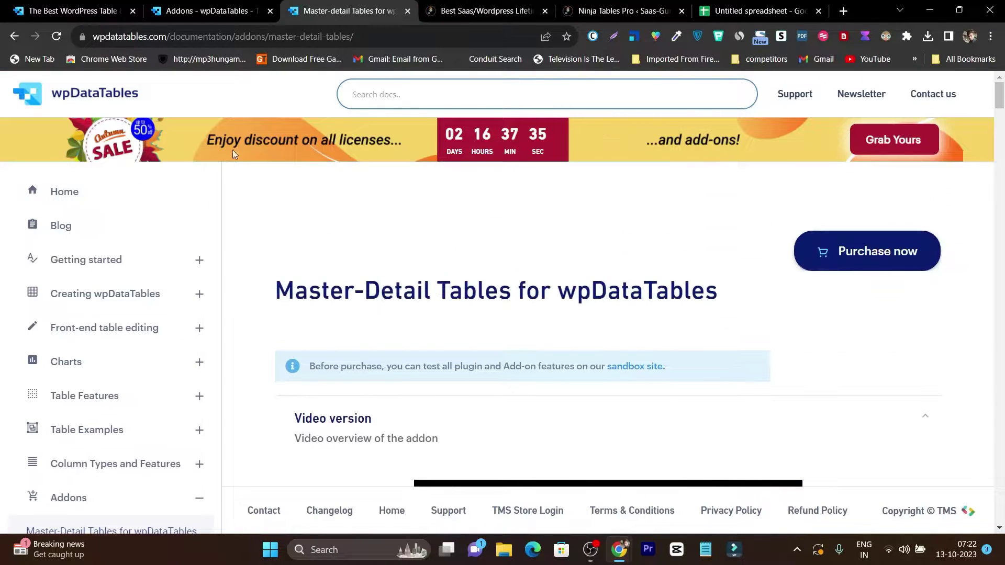
pyautogui.click(195, 6)
pyautogui.click(350, 5)
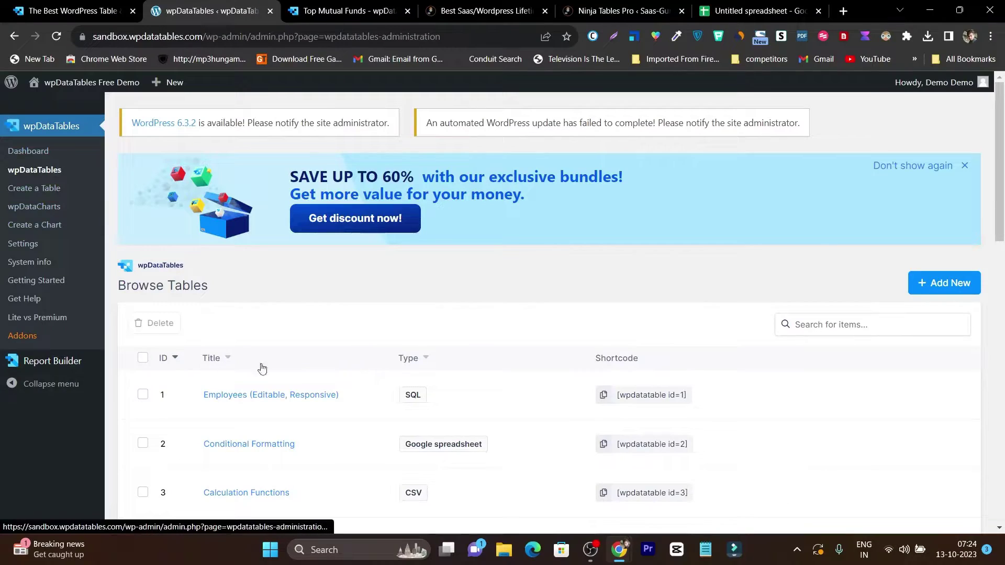
# Start a new table and choose to create it by importing data from a data source.
pyautogui.click(29, 192)
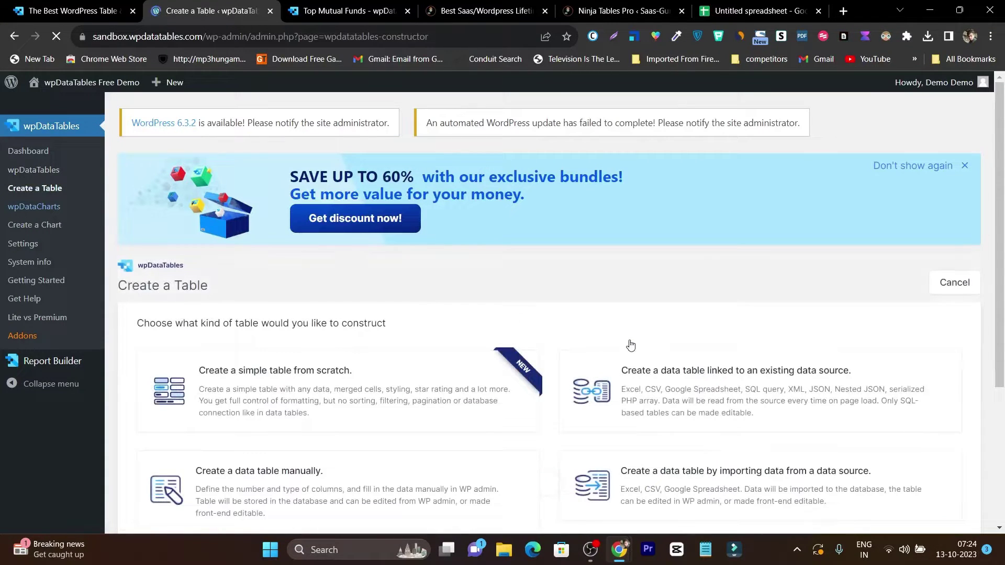
pyautogui.scroll(-3, 628, 344)
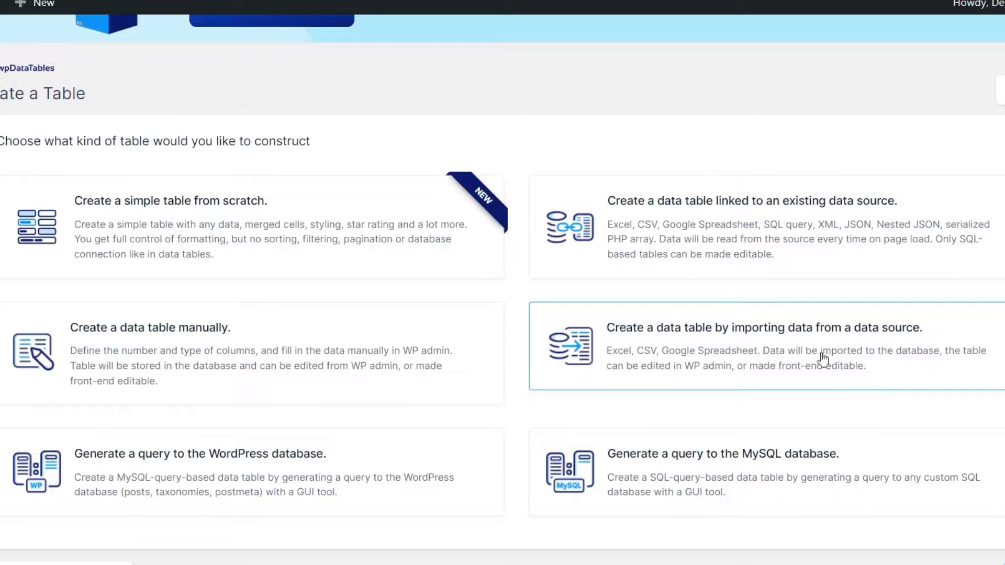
pyautogui.click(751, 10)
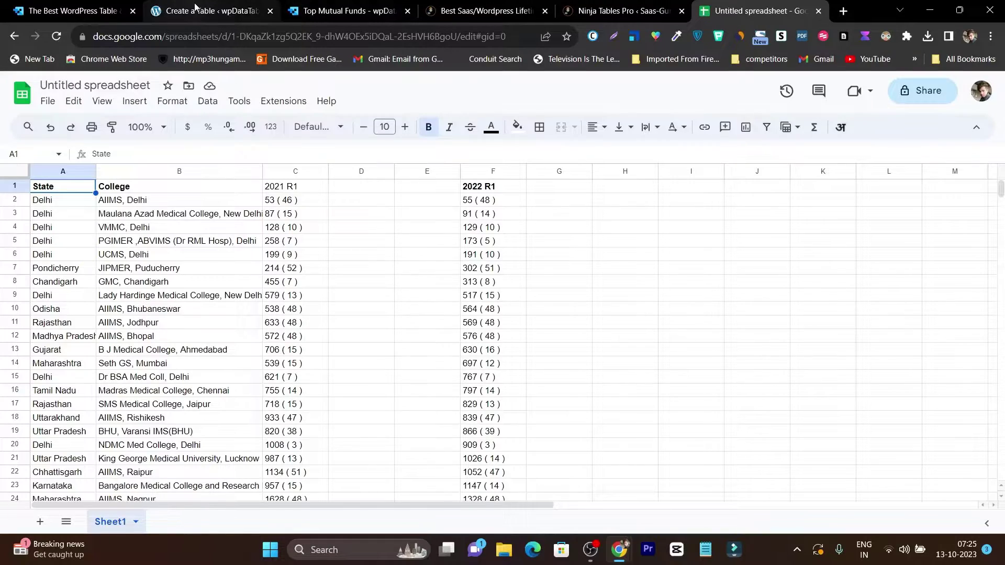
pyautogui.click(200, 10)
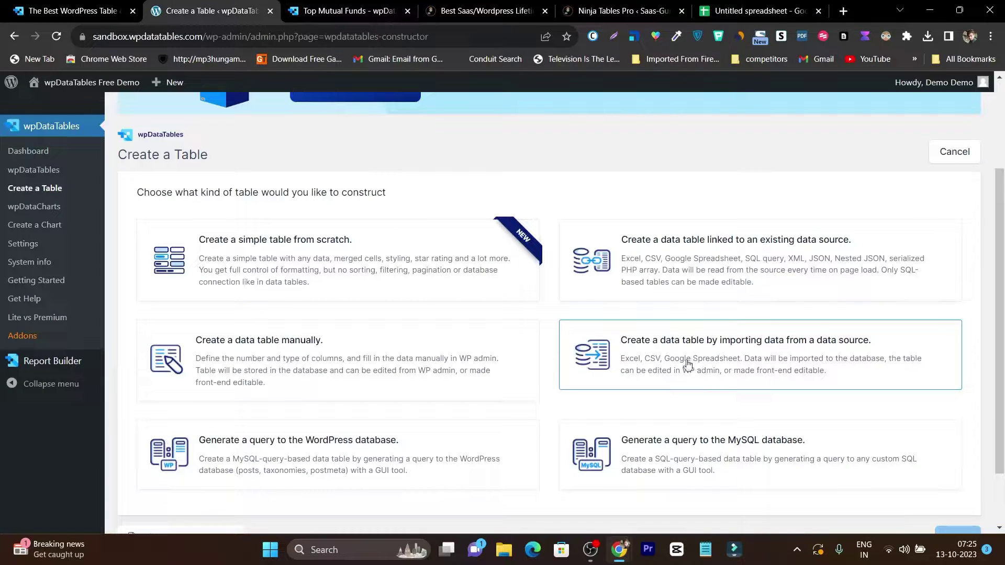
pyautogui.click(749, 358)
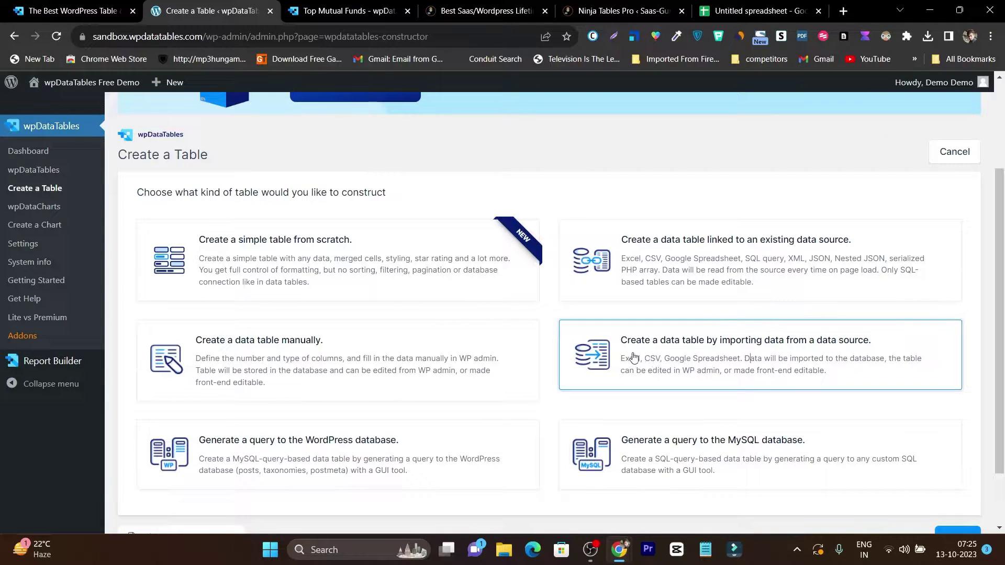
# Continue to the file path or URL import step, then bring up the Google Sheets spreadsheet.
pyautogui.scroll(-2, 633, 357)
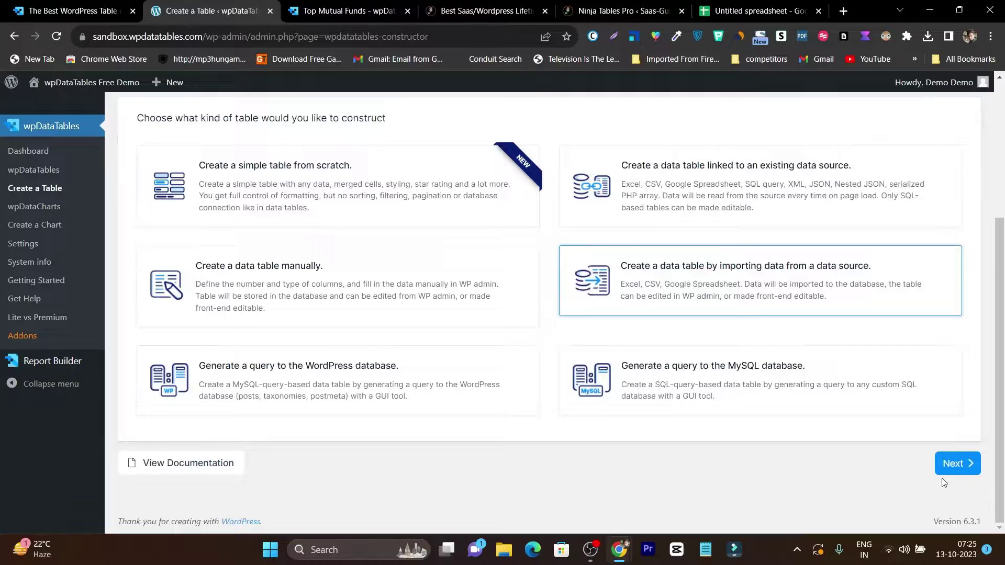
pyautogui.click(960, 463)
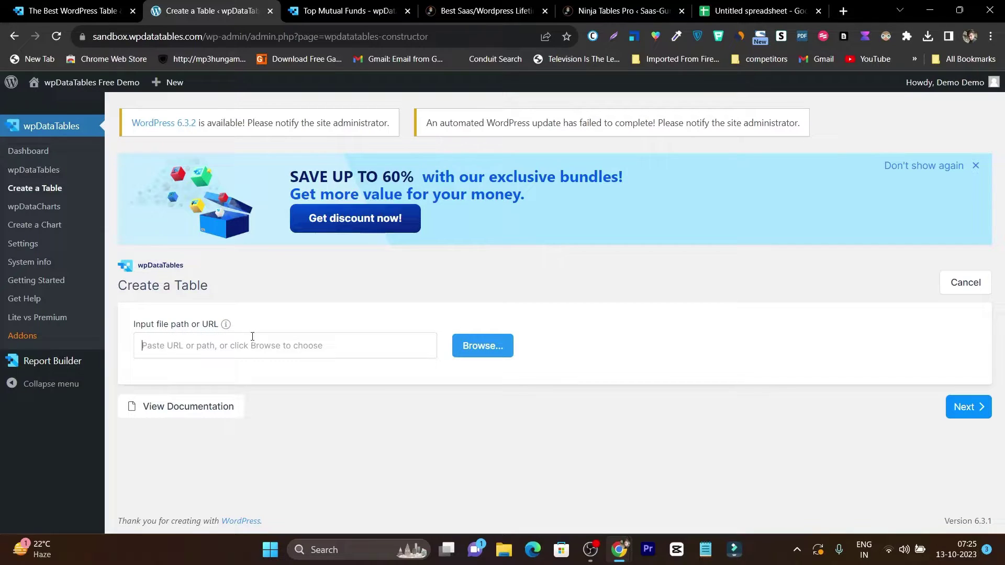
pyautogui.click(759, 11)
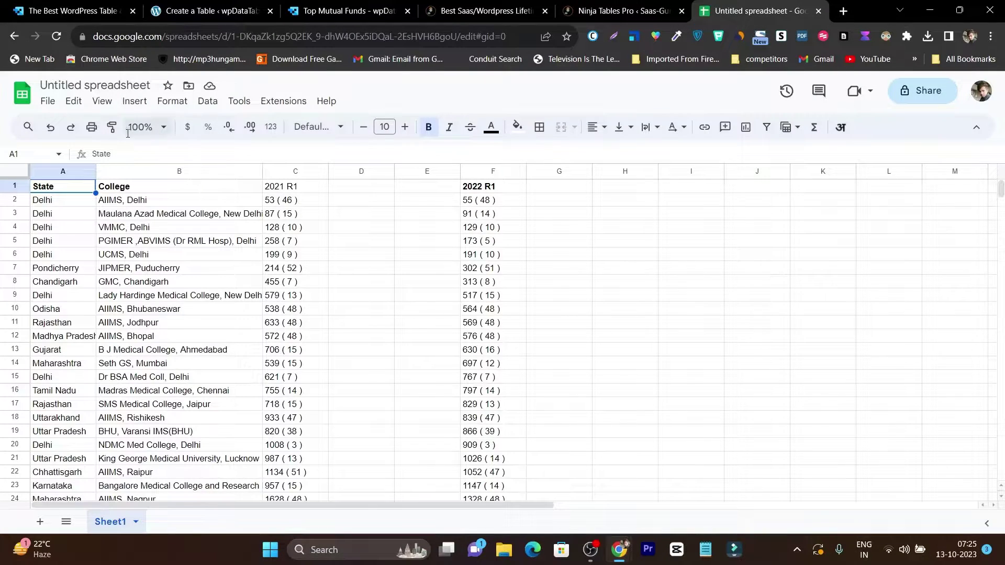
# Publish the entire Google spreadsheet to the web as a web page.
pyautogui.click(47, 102)
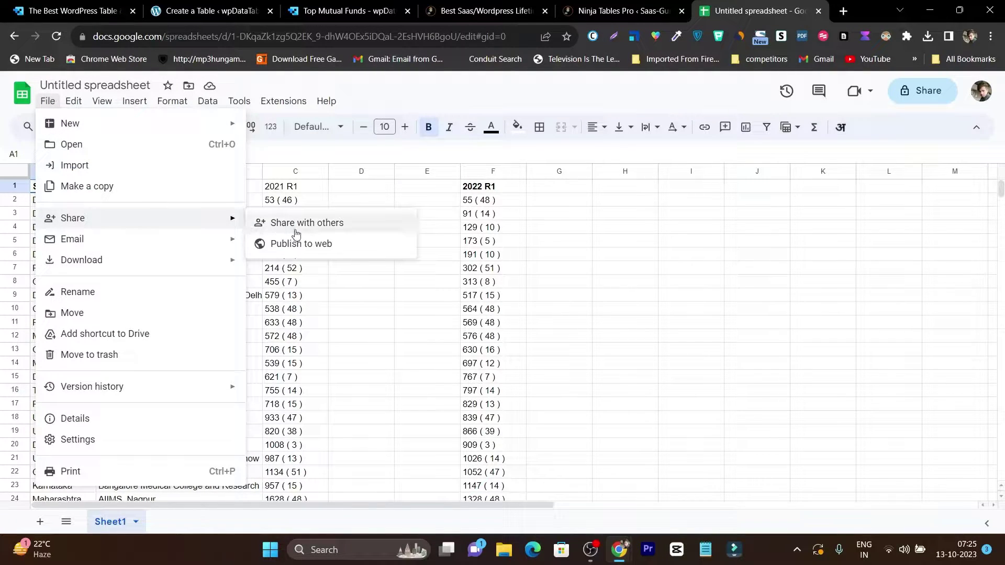
pyautogui.click(316, 252)
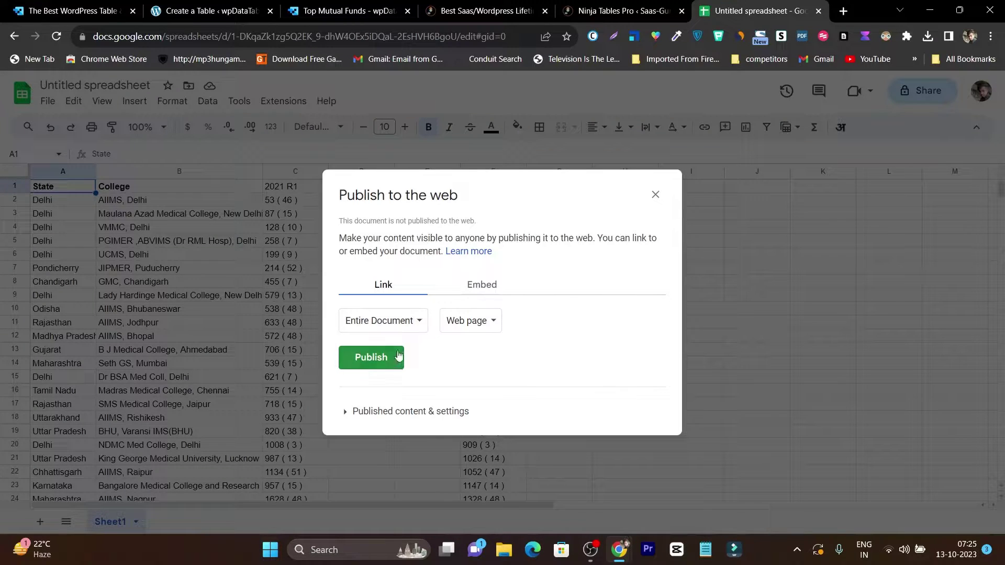
pyautogui.click(399, 355)
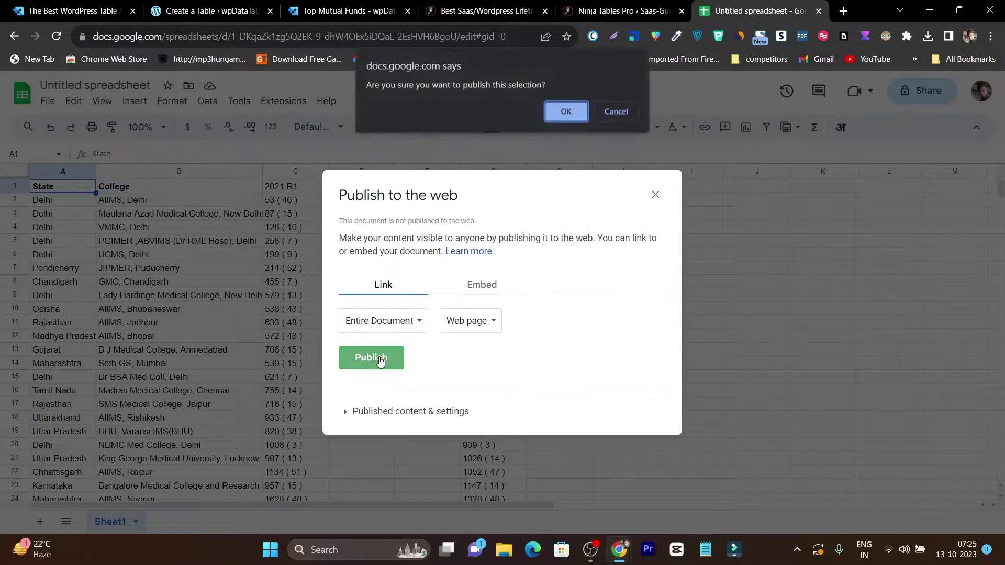
pyautogui.click(573, 111)
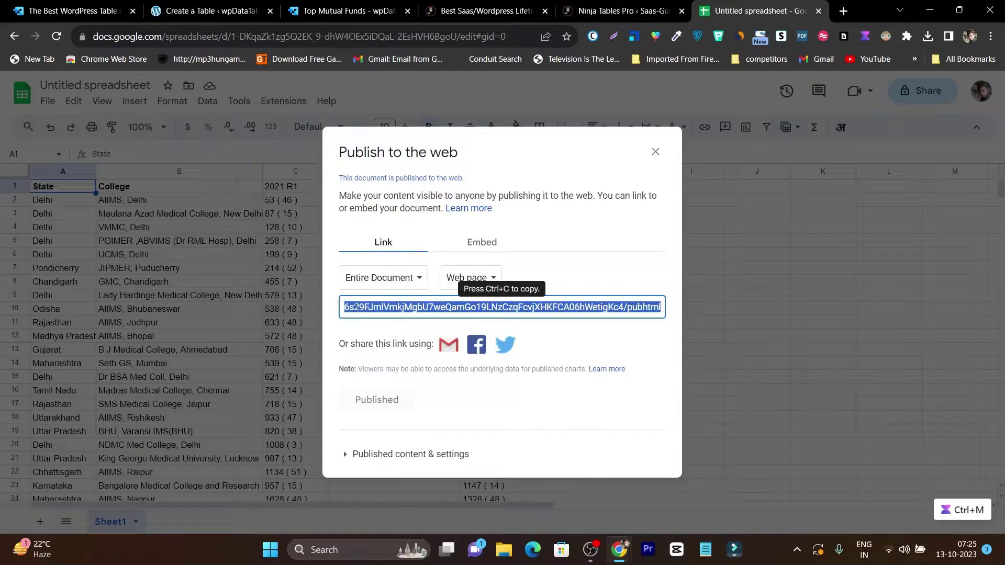
# Copy the published spreadsheet link and return to the wpDataTables import step.
pyautogui.moveTo(412, 314); pyautogui.dragTo(325, 313)
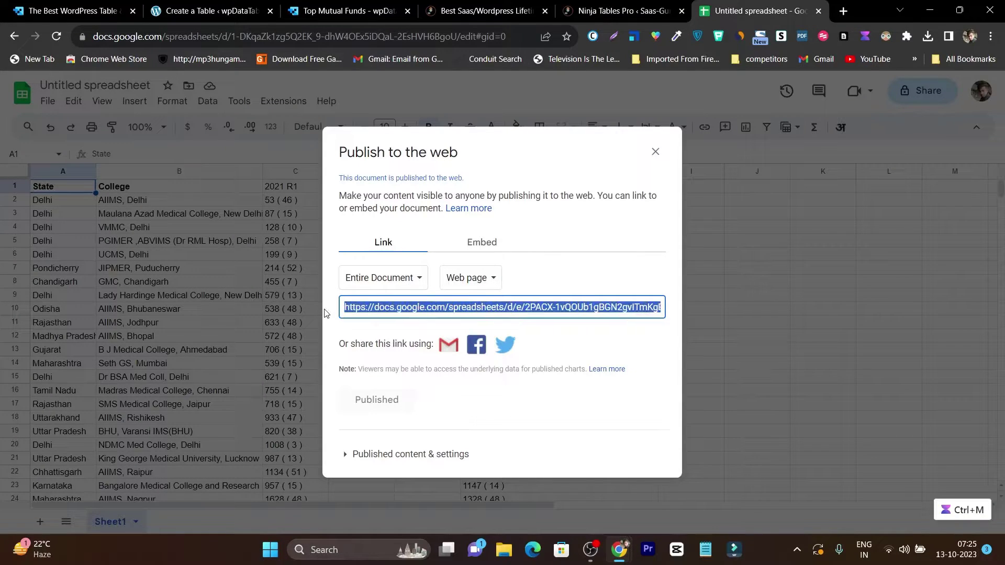
pyautogui.click(403, 314)
pyautogui.hotkey('ctrl', 'a')
pyautogui.click(389, 314)
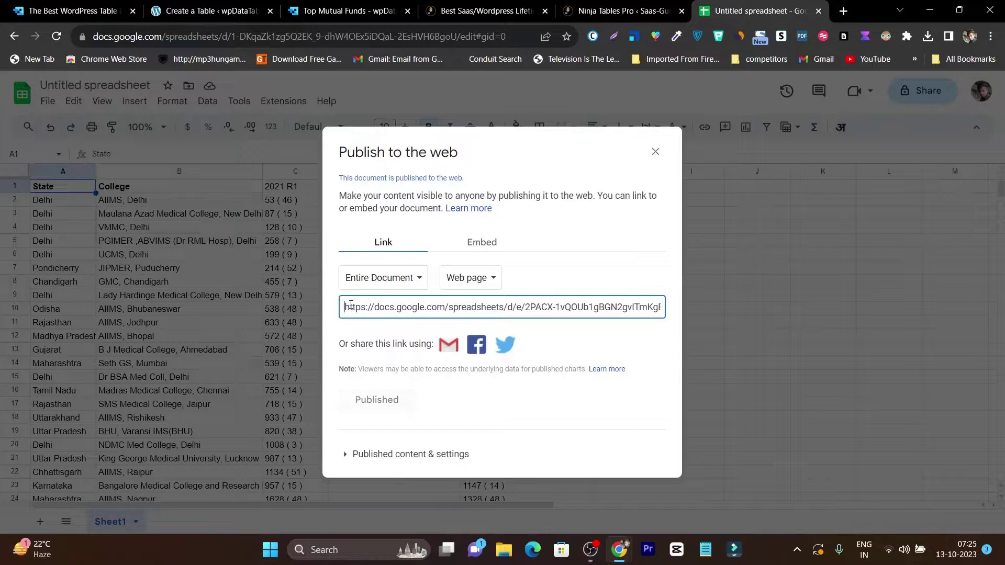
pyautogui.moveTo(351, 307); pyautogui.dragTo(708, 313)
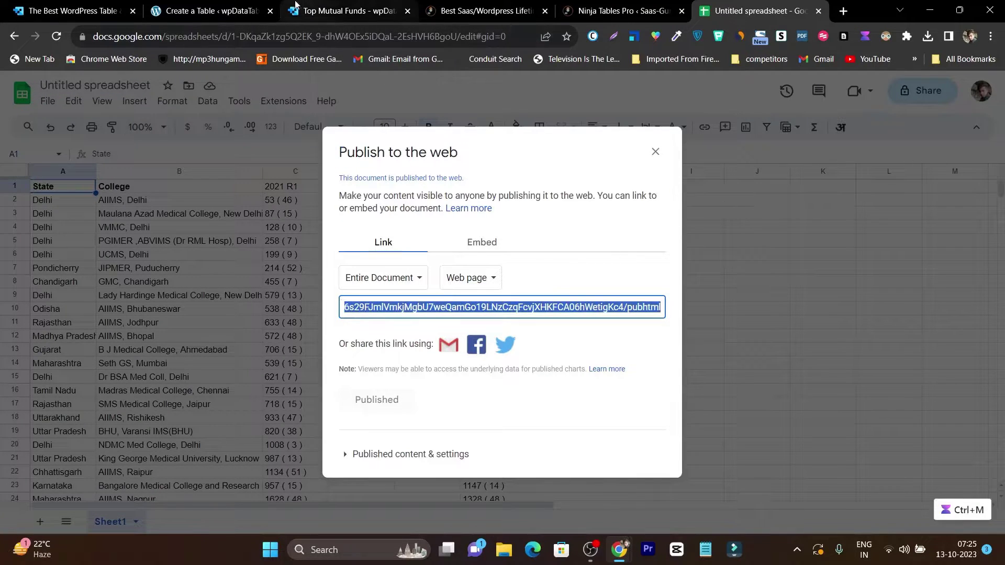
pyautogui.click(209, 10)
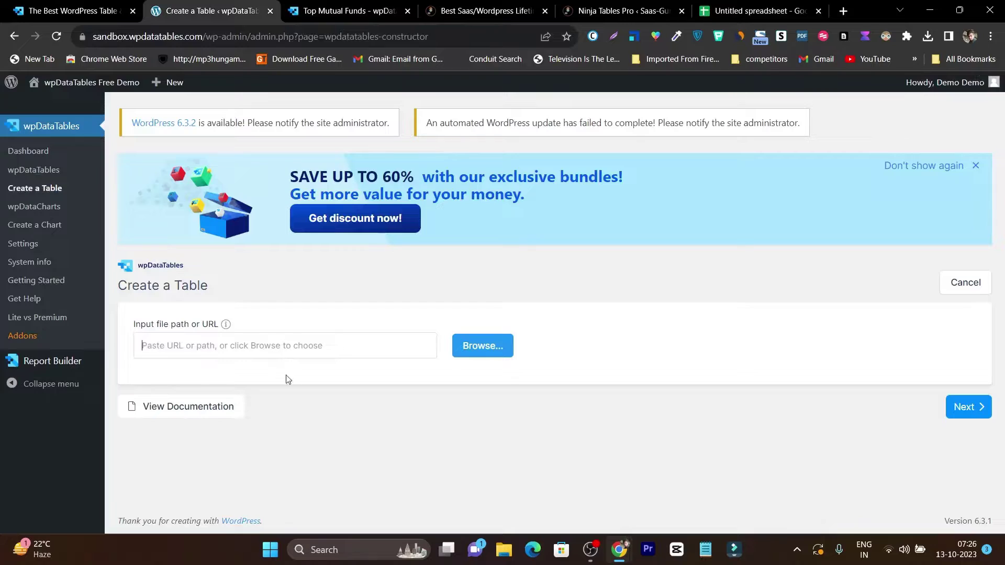
# Paste the published link as the data source and review the State, College, 2021 R1, 2022 R1 columns.
pyautogui.hotkey('ctrl', 'v')
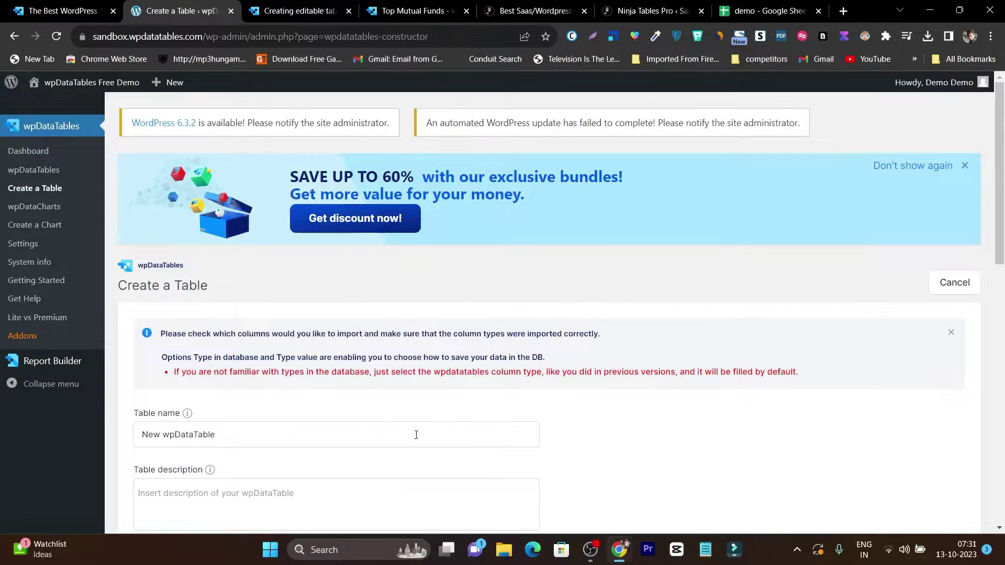
pyautogui.scroll(-6, 374, 426)
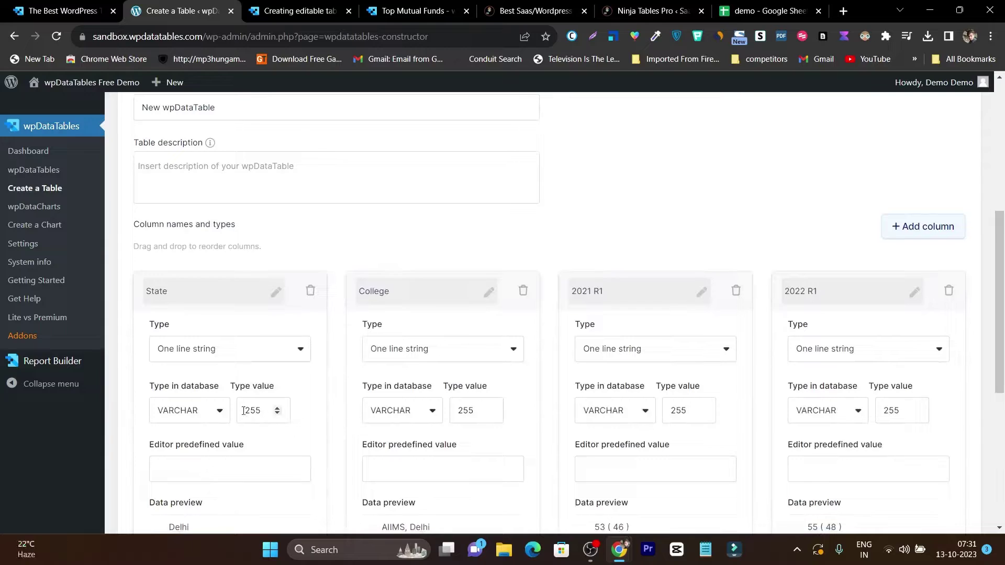
pyautogui.scroll(-3, 276, 357)
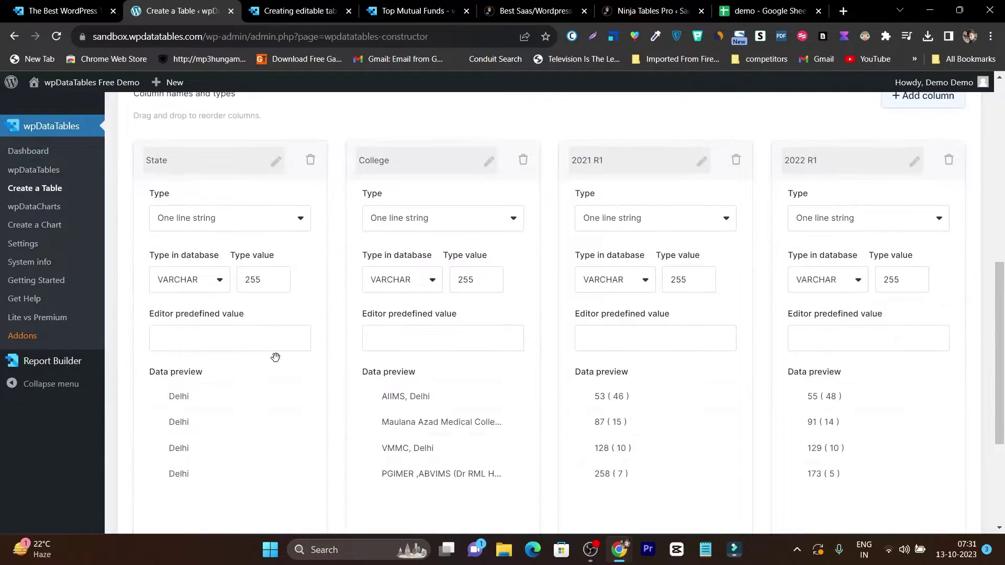
pyautogui.scroll(-3, 275, 358)
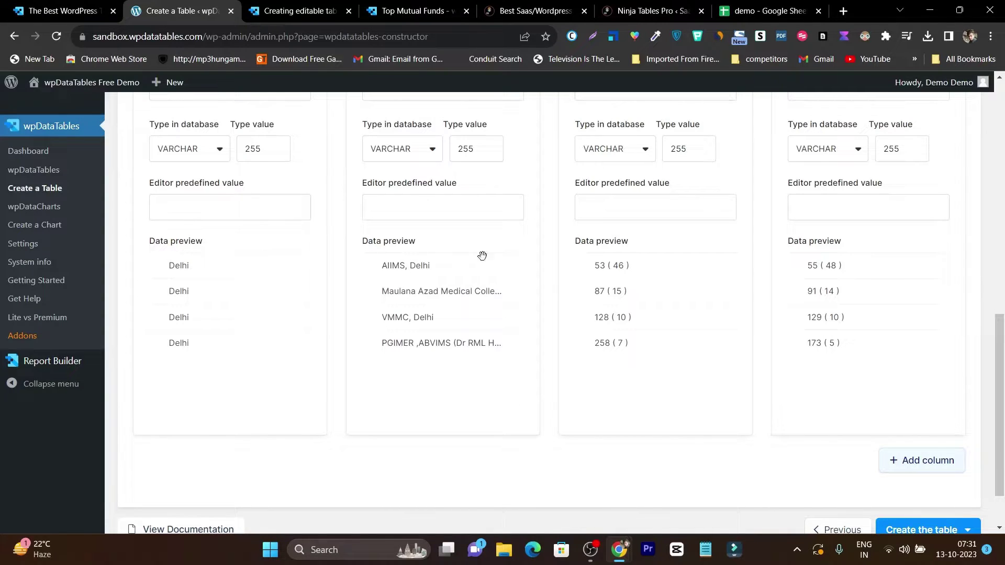
pyautogui.click(756, 10)
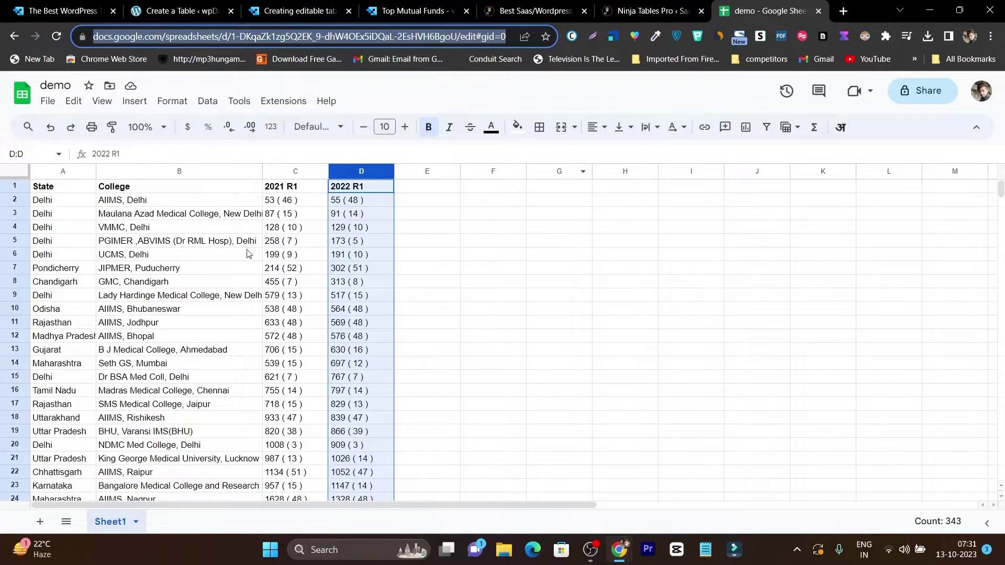
pyautogui.click(68, 194)
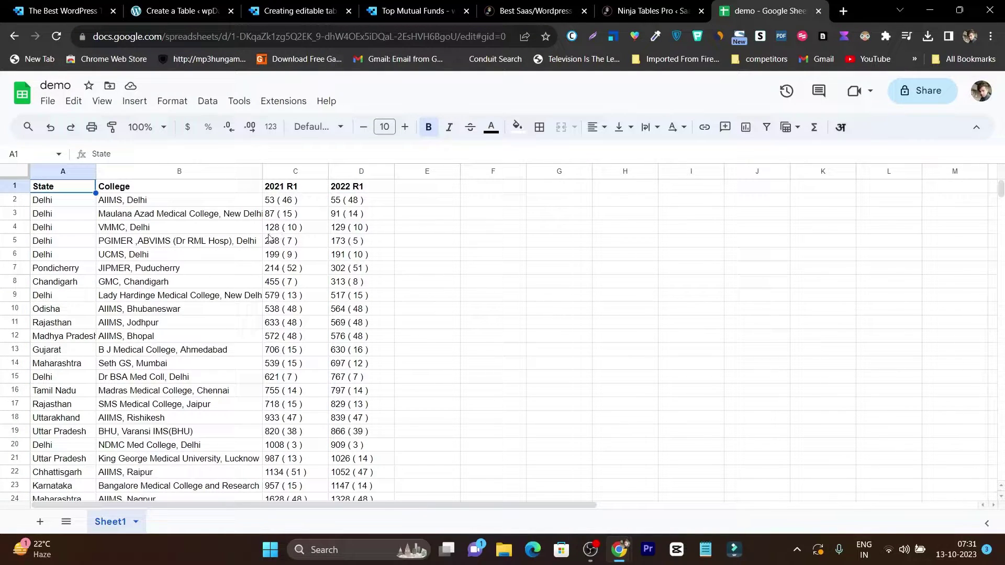
pyautogui.click(47, 100)
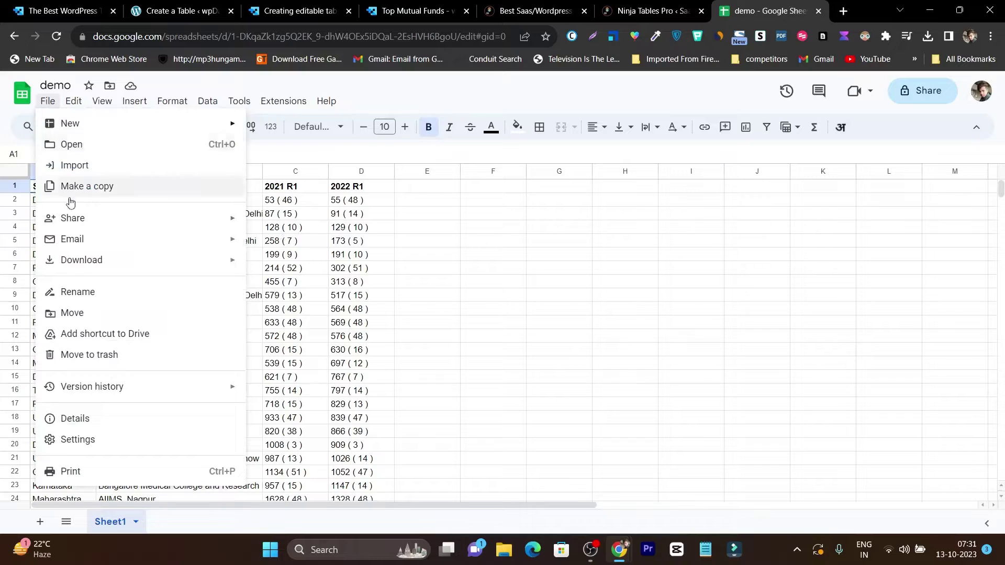
pyautogui.moveTo(228, 218)
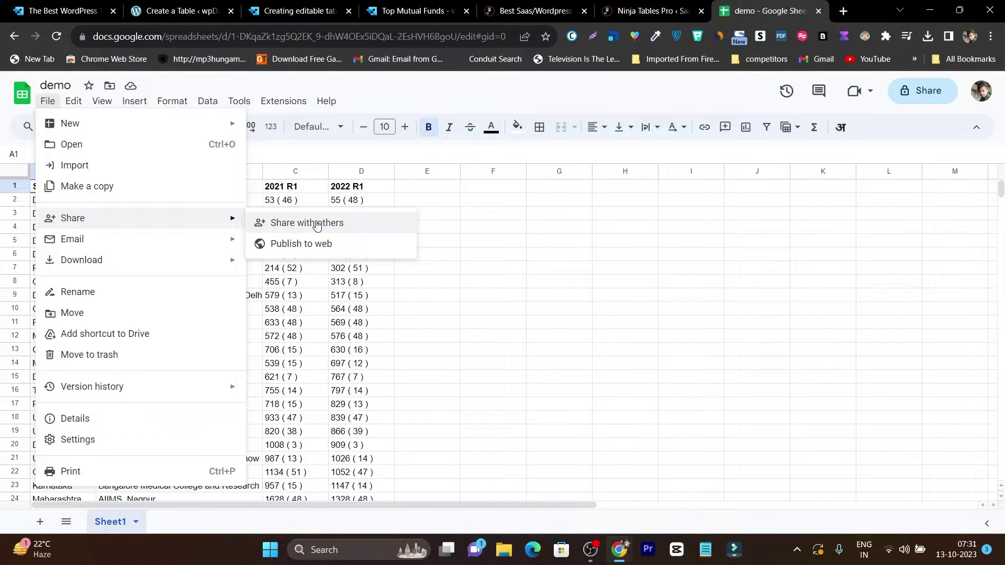
pyautogui.click(307, 244)
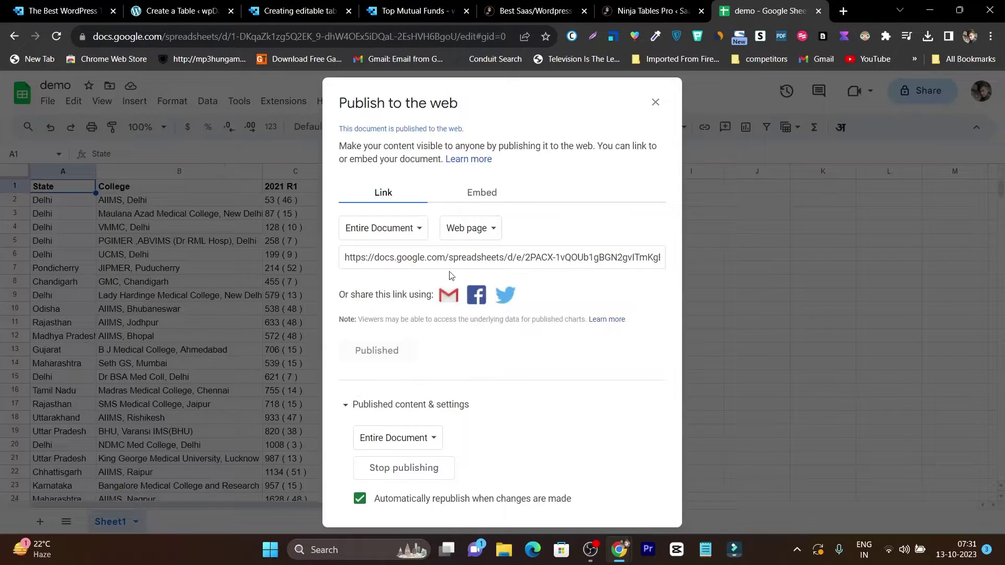
pyautogui.click(658, 103)
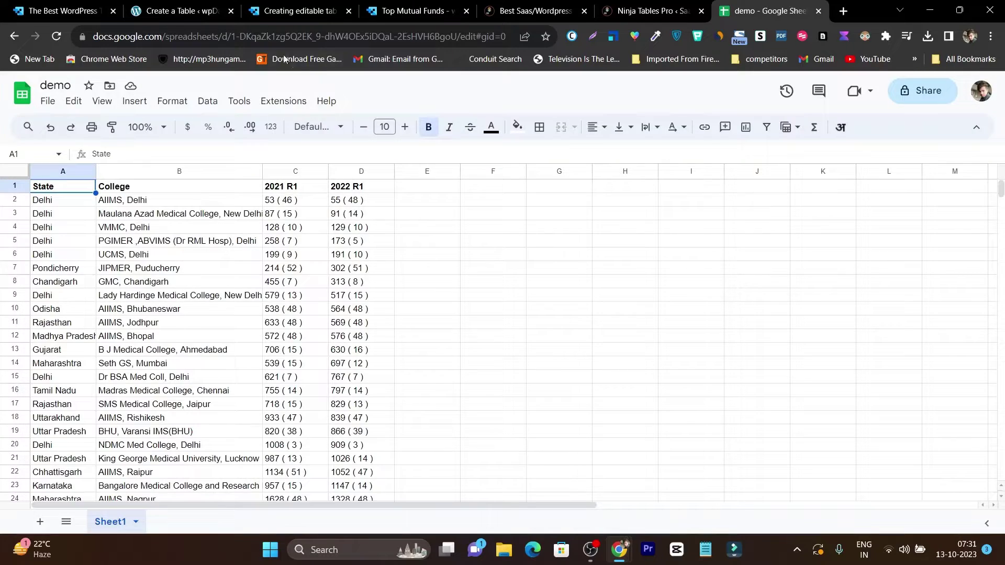
pyautogui.click(271, 35)
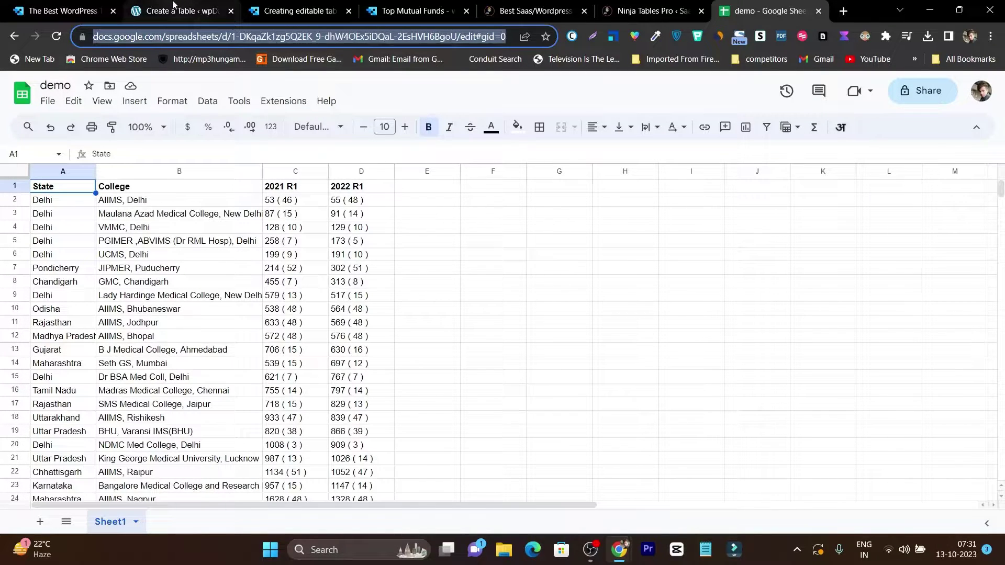
pyautogui.click(73, 101)
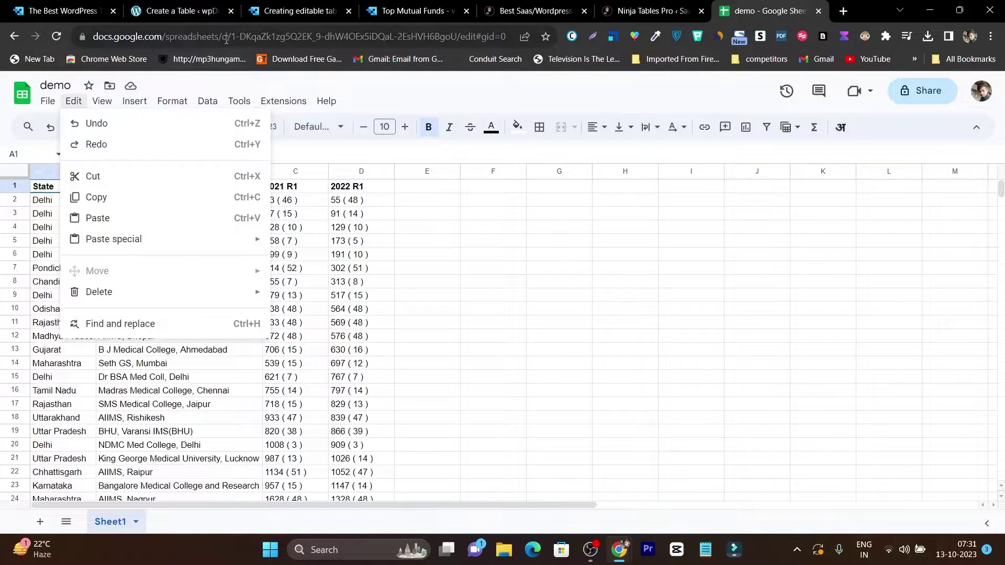
pyautogui.click(44, 110)
pyautogui.click(47, 101)
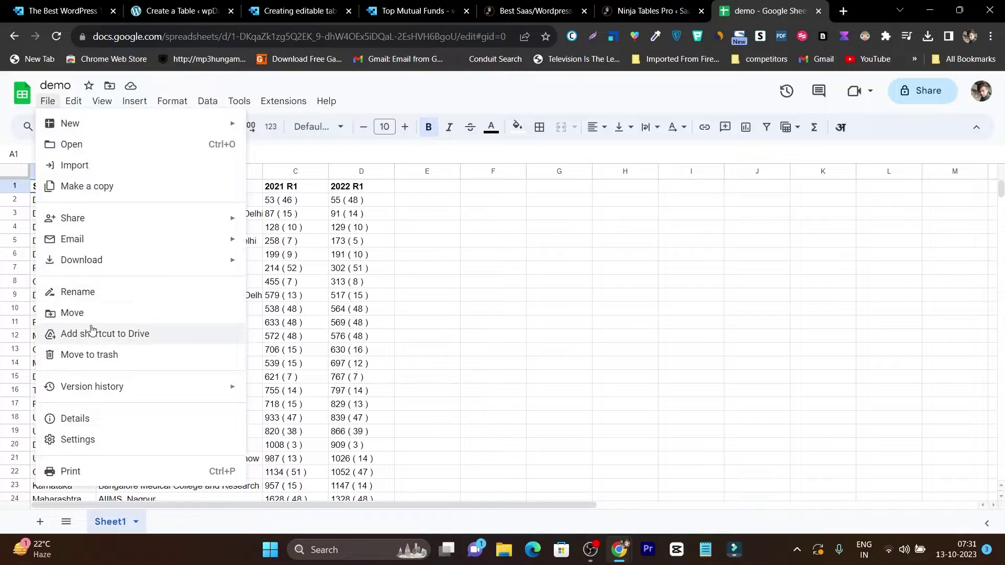
pyautogui.moveTo(209, 222)
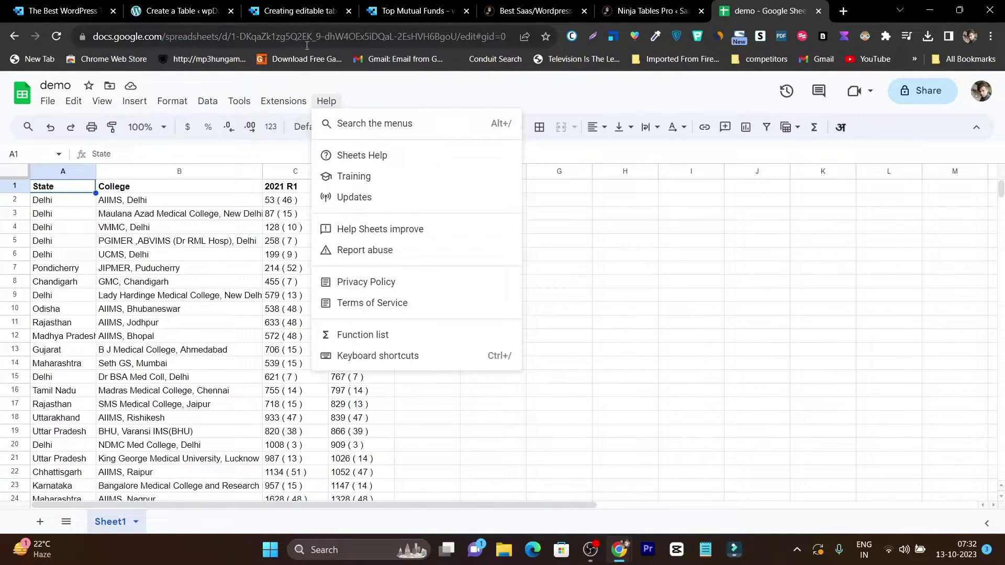
# Back in the constructor, check the State column's type options, leaving it as One line string.
pyautogui.click(163, 10)
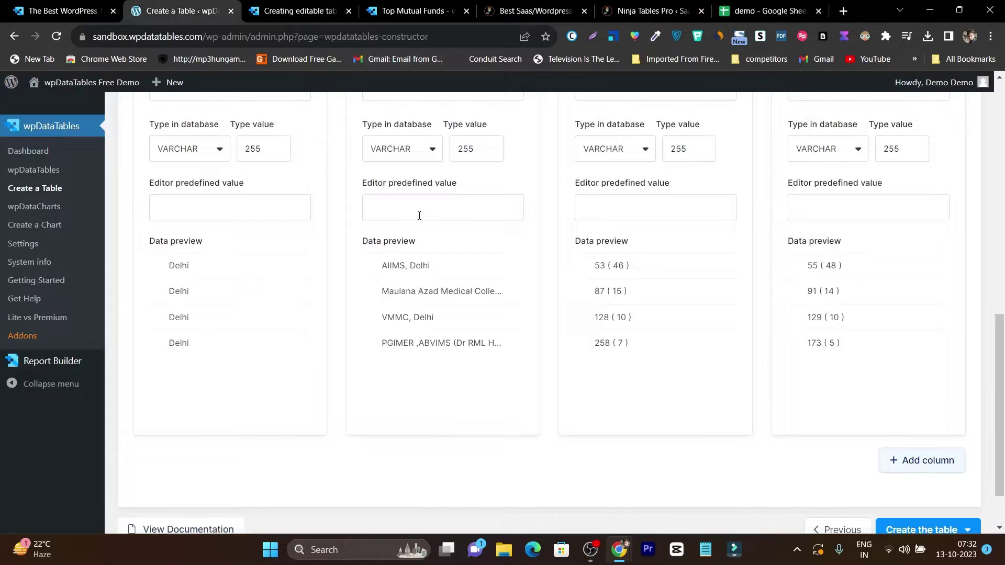
pyautogui.scroll(3, 421, 423)
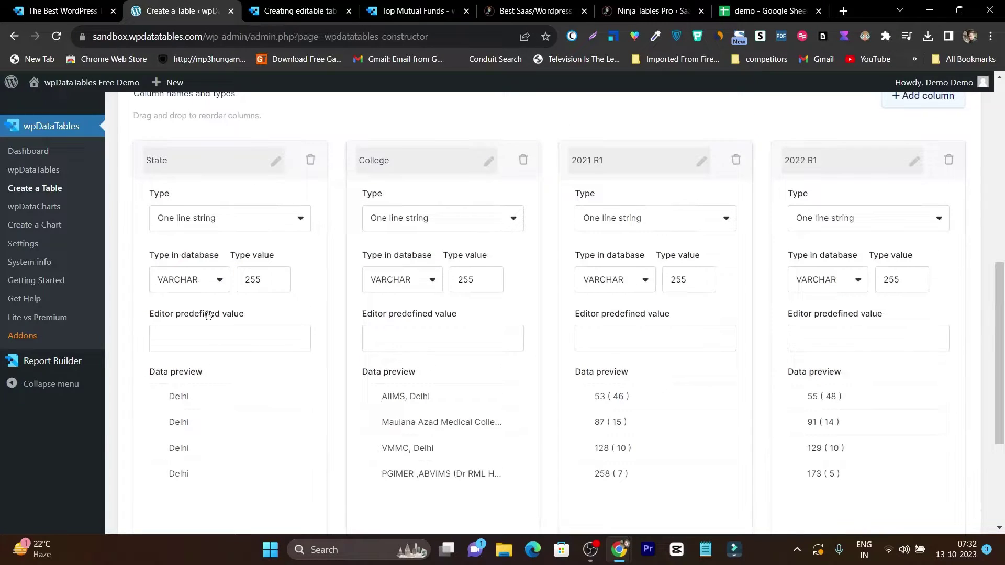
pyautogui.click(236, 228)
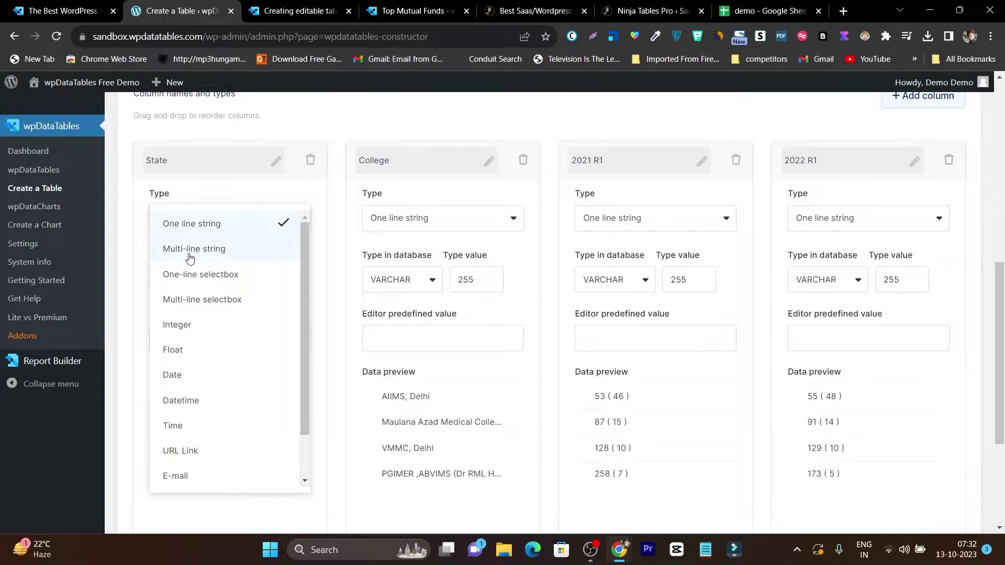
pyautogui.click(463, 192)
pyautogui.scroll(5, 606, 368)
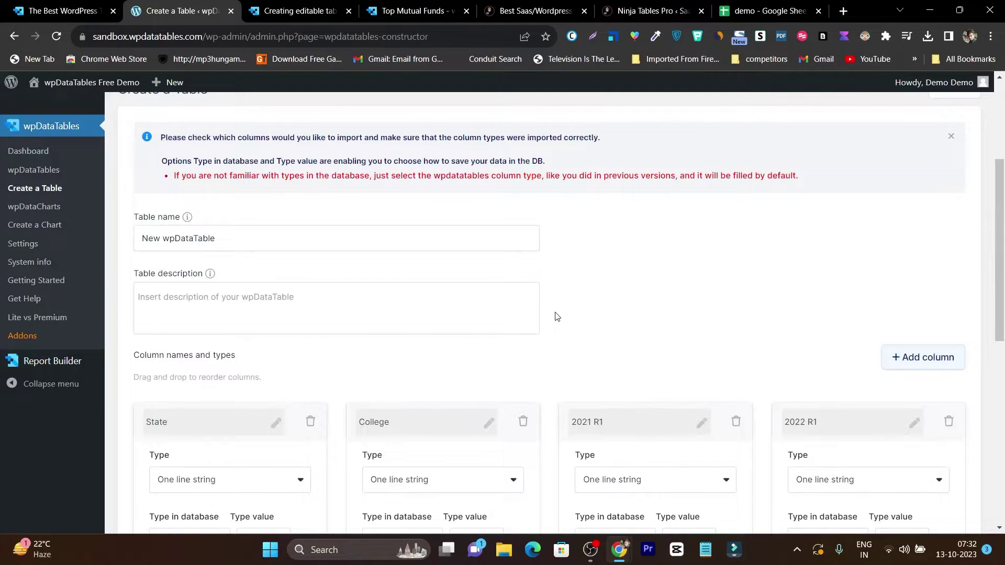
pyautogui.scroll(3, 556, 315)
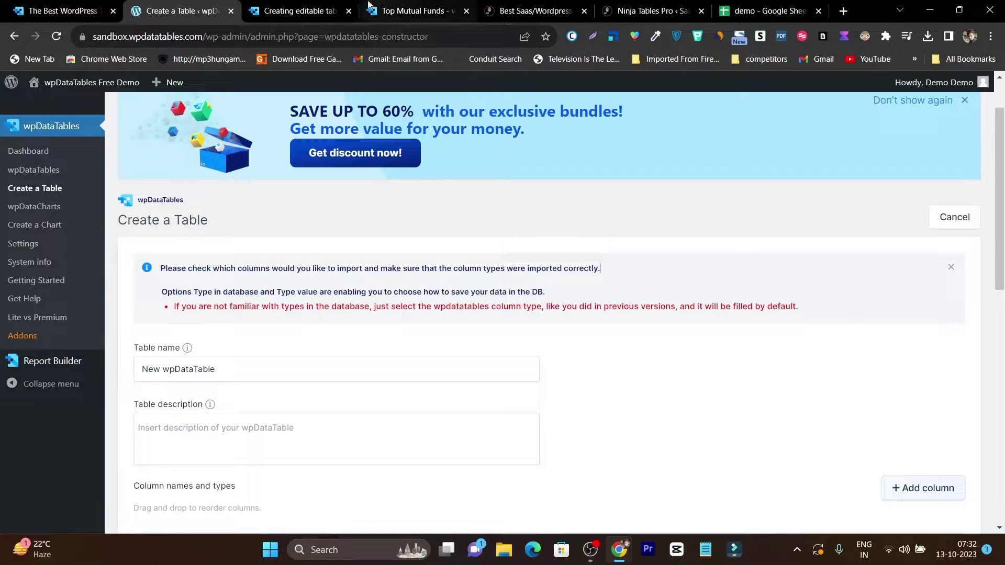
pyautogui.scroll(-11, 701, 407)
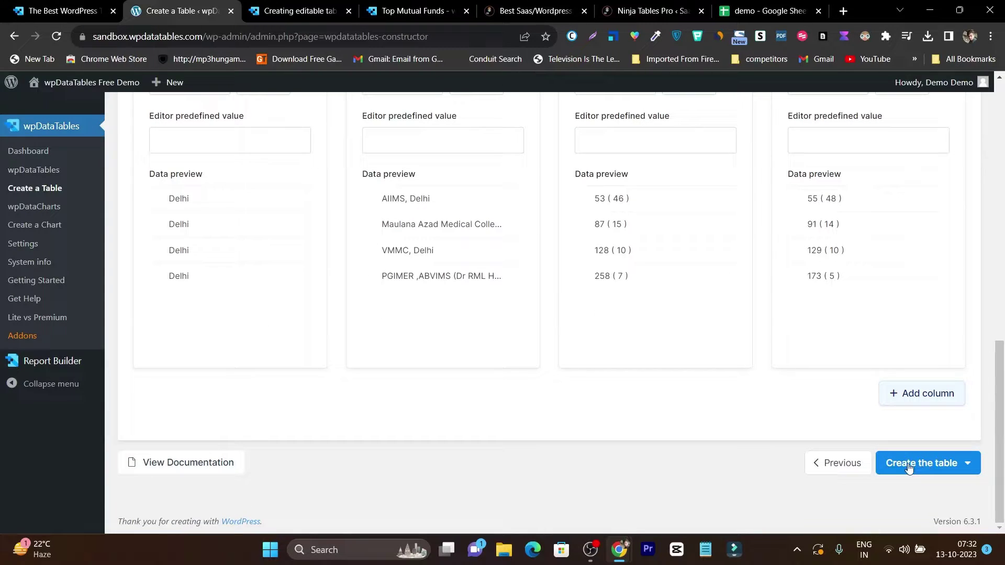
# Attempt table creation in the standard editor, dismiss the missing-header error, and return to the spreadsheet.
pyautogui.click(913, 468)
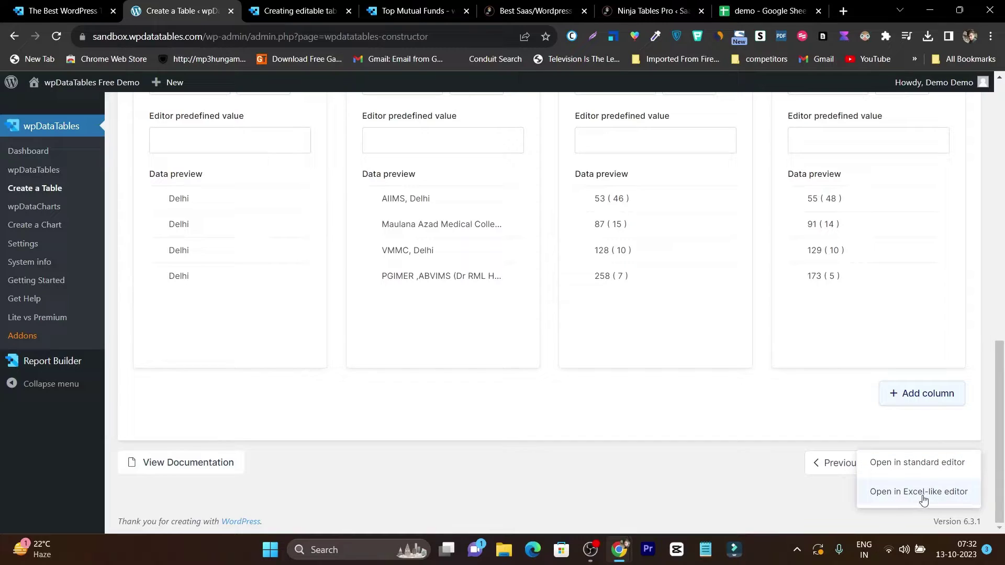
pyautogui.click(918, 470)
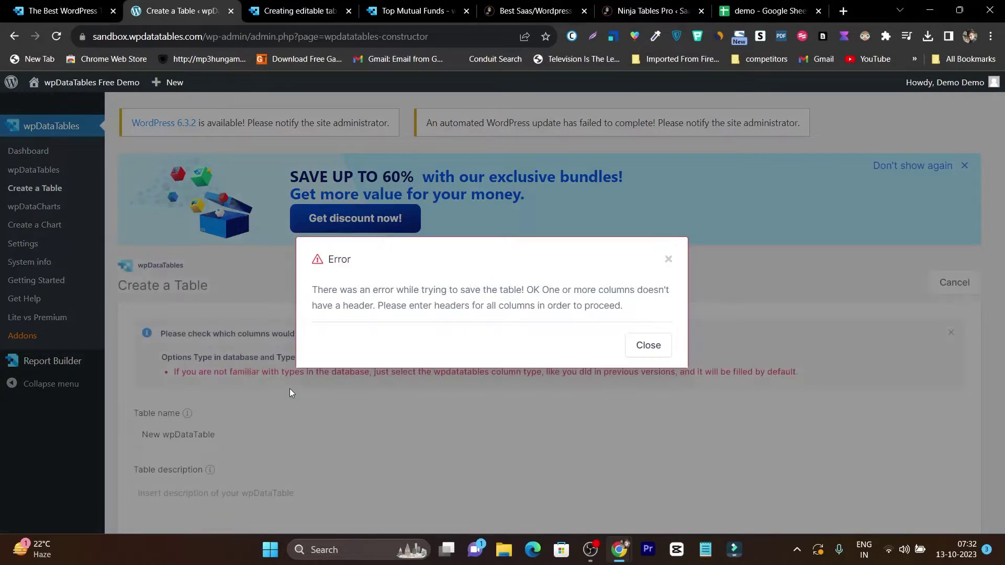
pyautogui.click(644, 346)
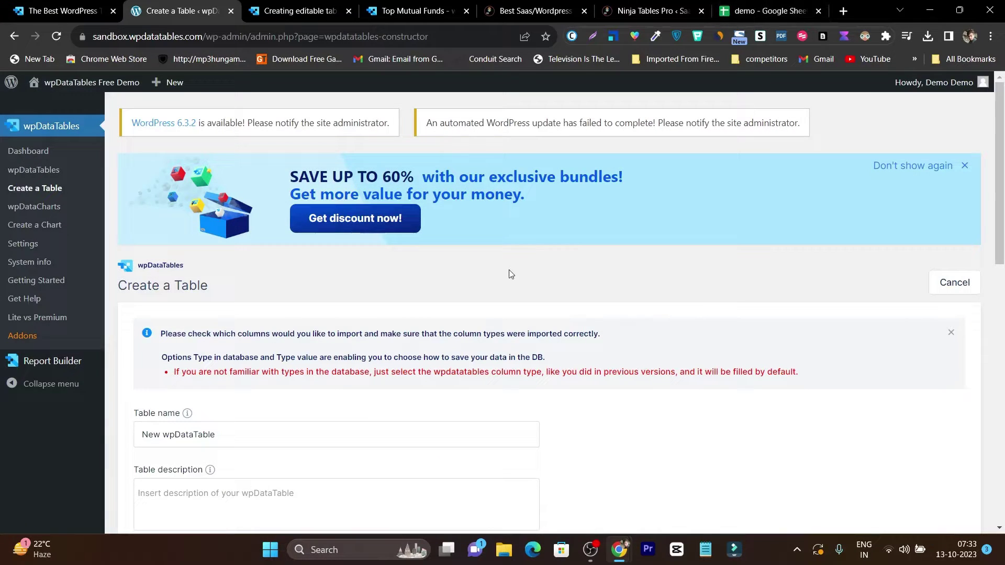
pyautogui.click(764, 10)
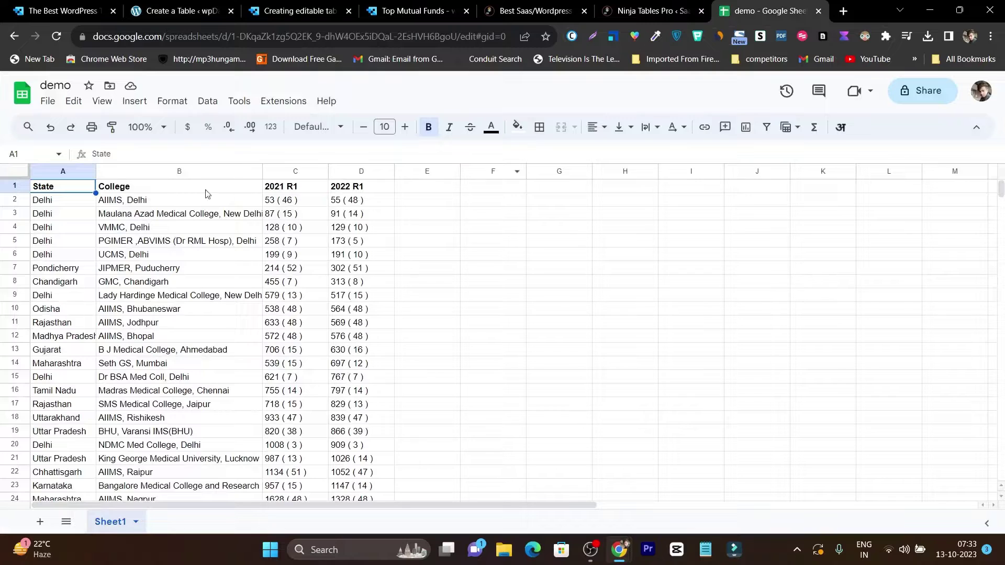